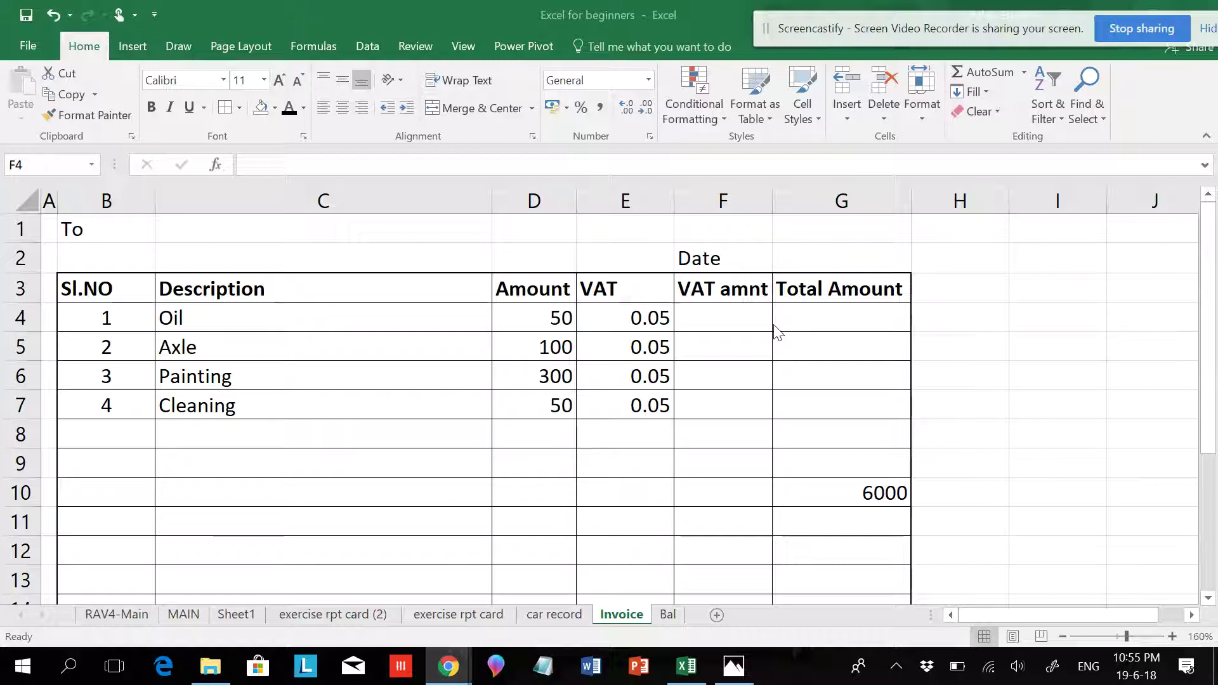
Step: Check the Oil row's amount and VAT rate in the invoice table
{"action": "left_click", "coordinate": [713, 328]}
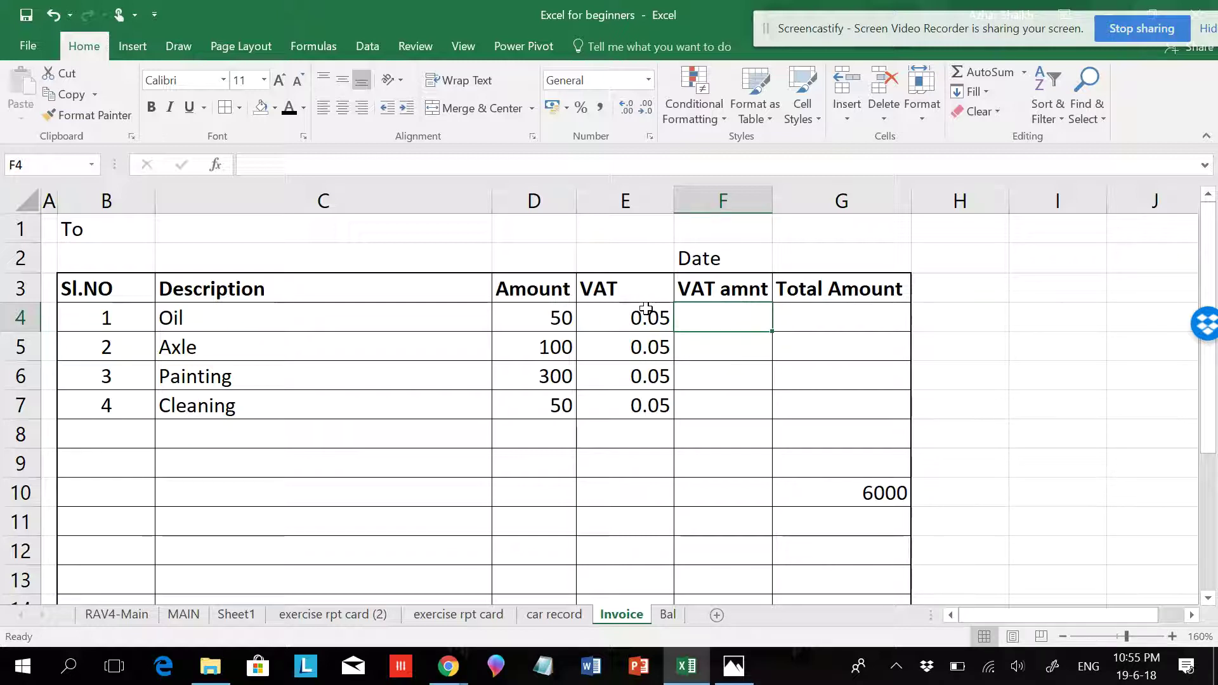
{"action": "left_click", "coordinate": [546, 316]}
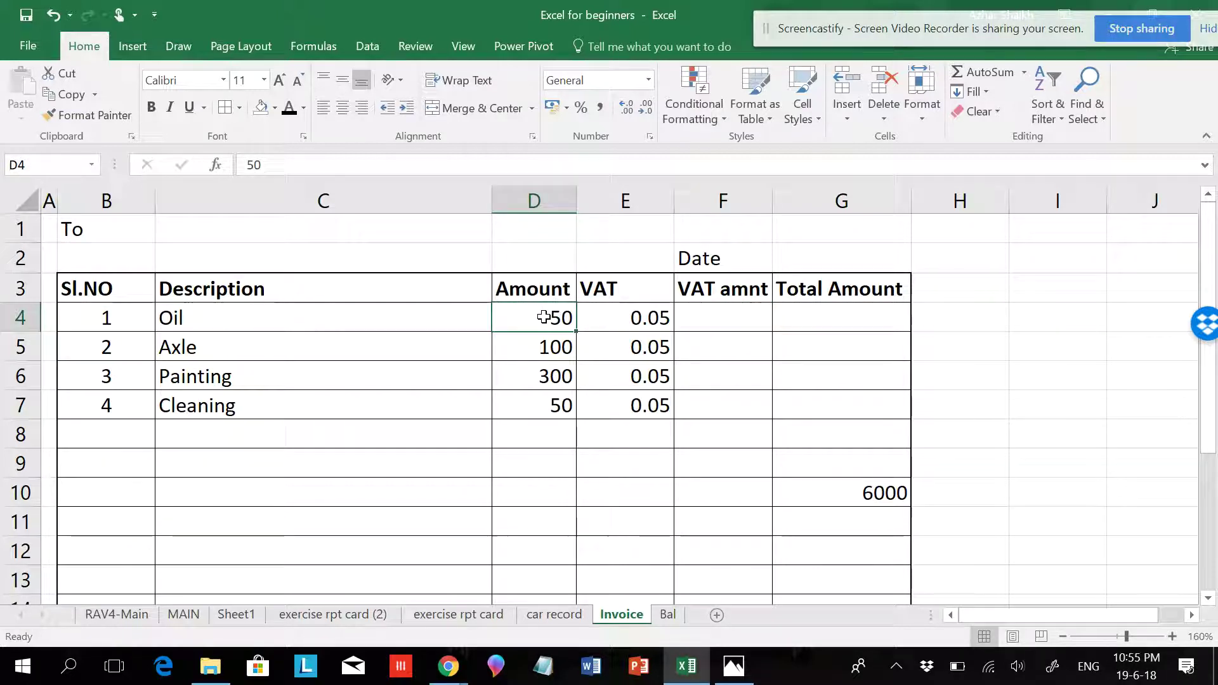
{"action": "left_click", "coordinate": [629, 318]}
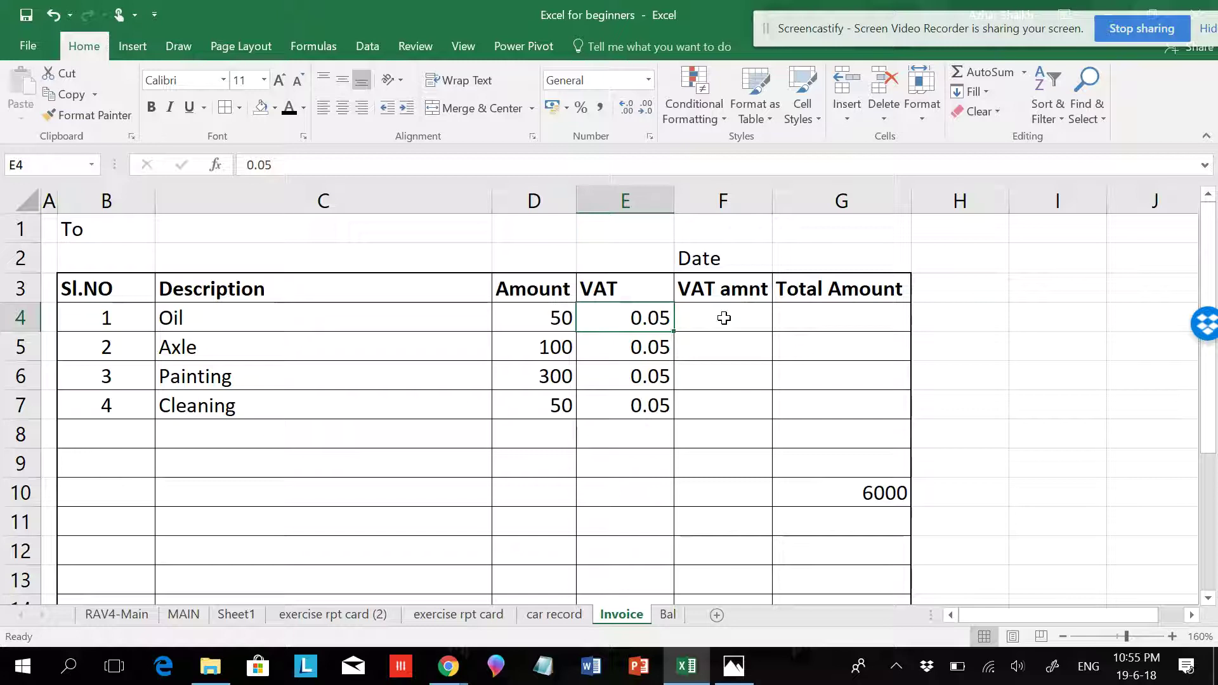
{"action": "type", "text": "="}
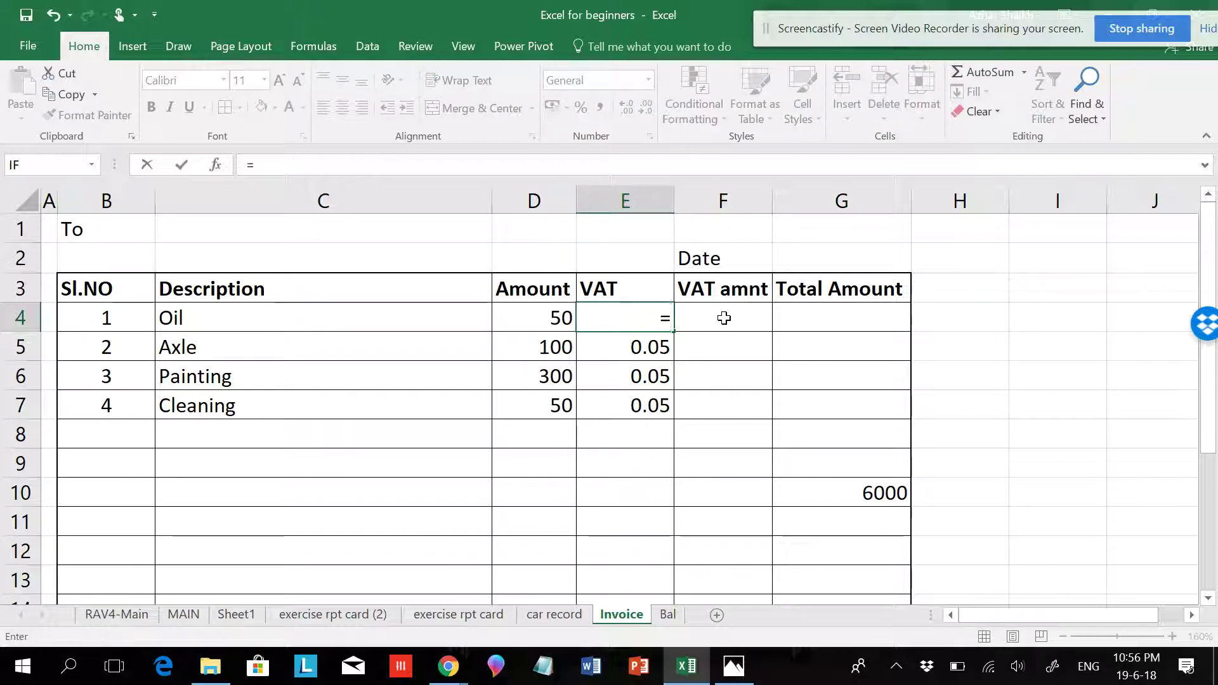
{"action": "key", "text": "Escape"}
Step: Enter =D4*E4 in F4 and fill it down to F7, giving 2.5, 5, 15, 2.5
{"action": "left_click", "coordinate": [724, 318]}
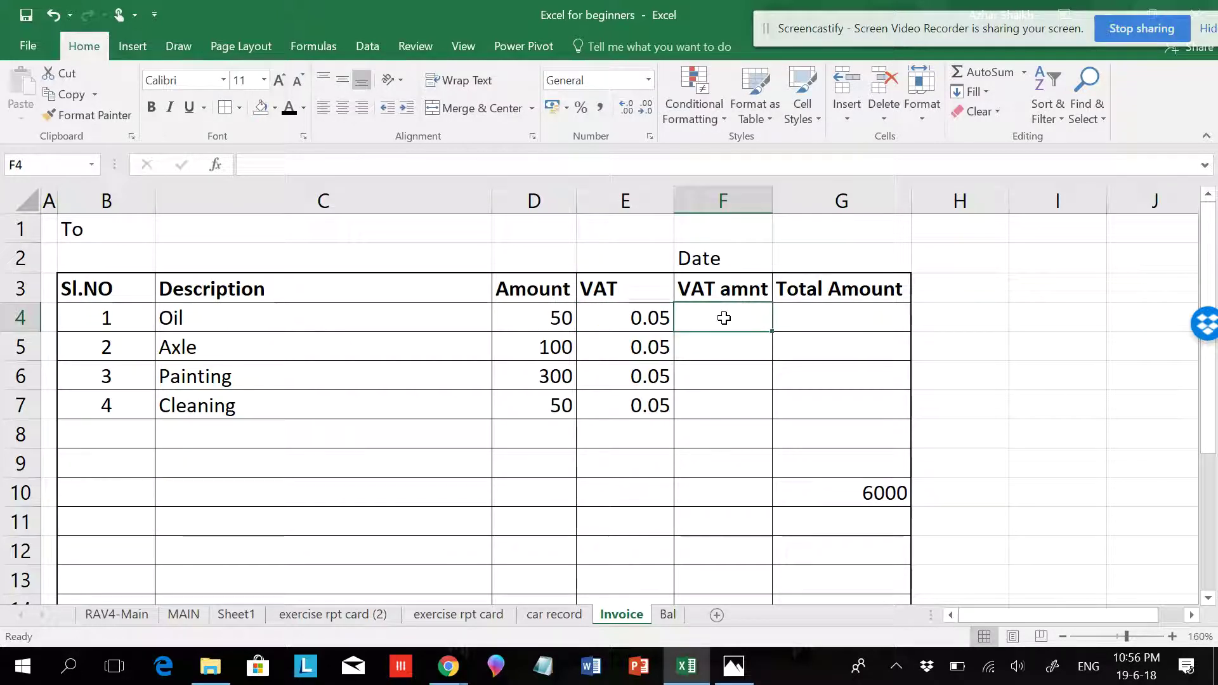
{"action": "type", "text": "="}
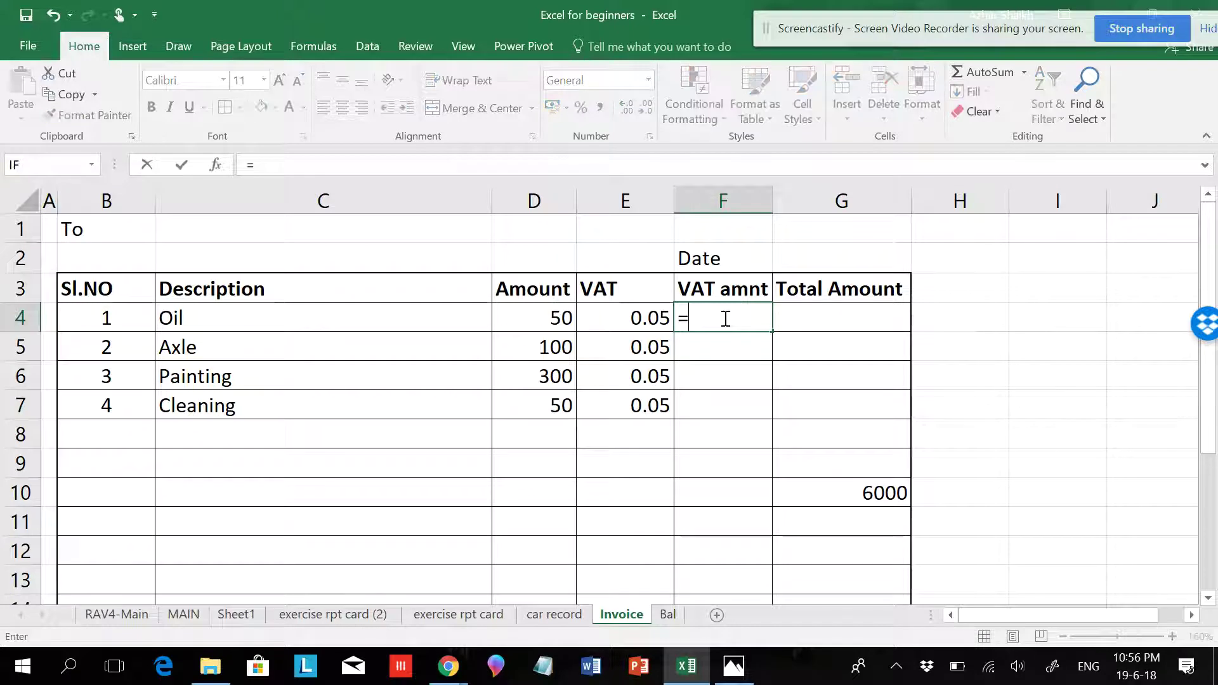
{"action": "left_click", "coordinate": [556, 319]}
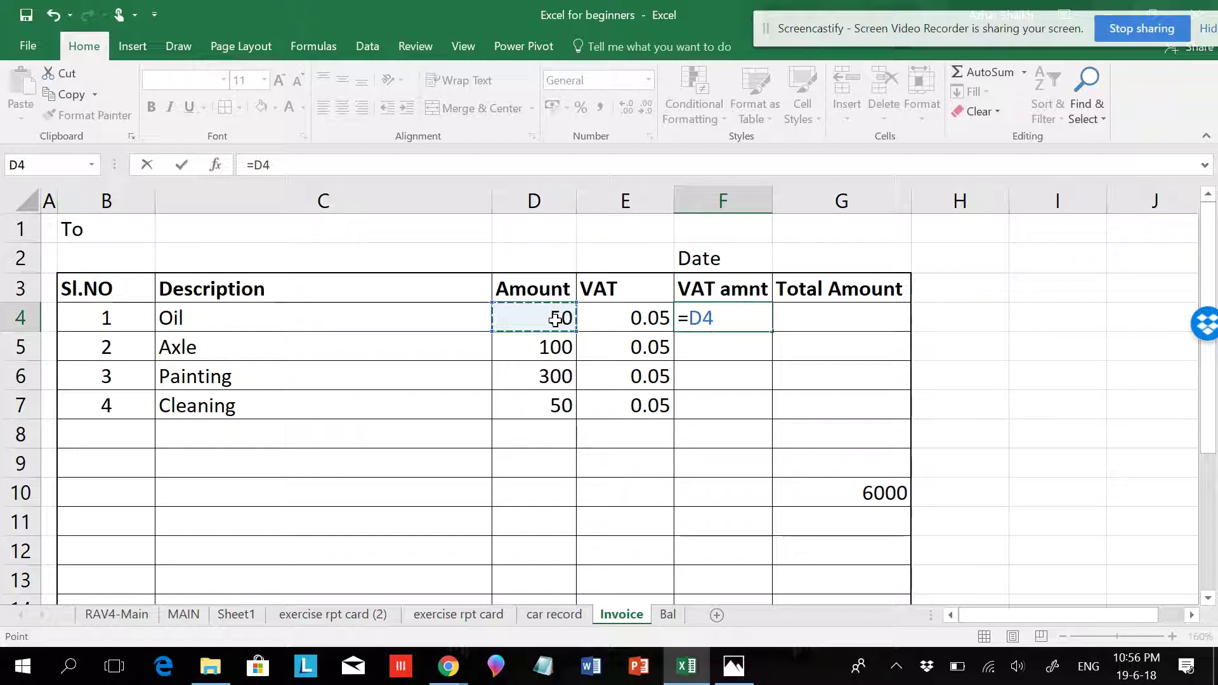
{"action": "type", "text": "*"}
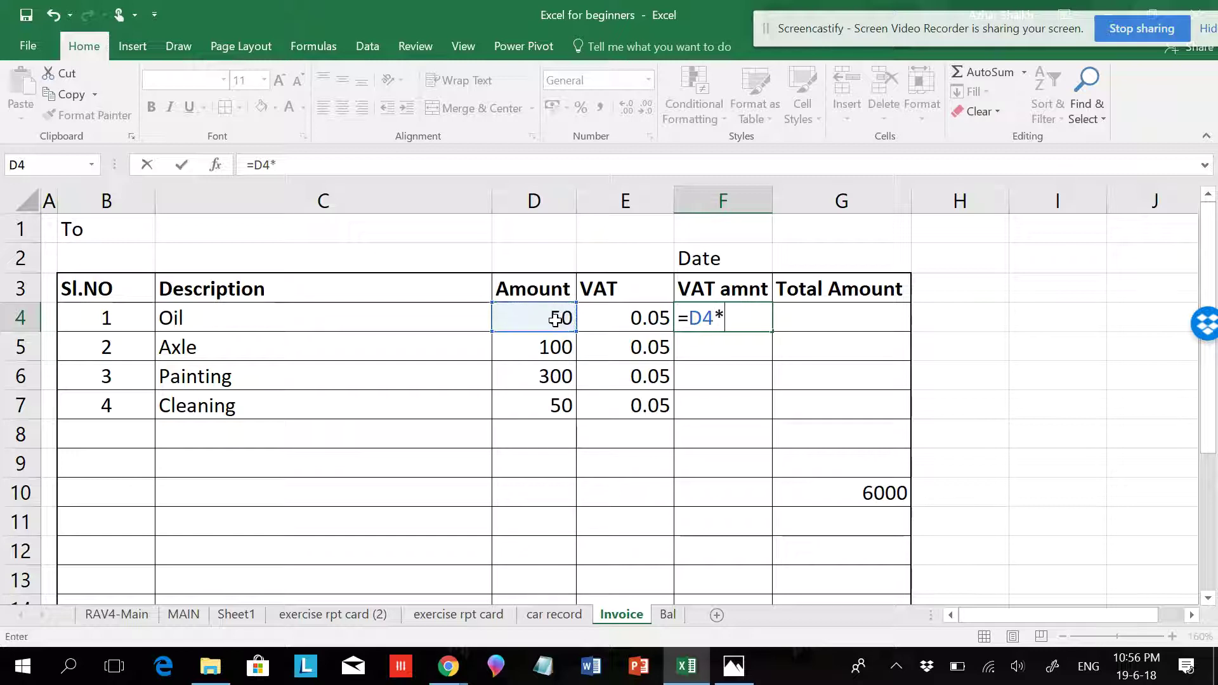
{"action": "left_click", "coordinate": [626, 317]}
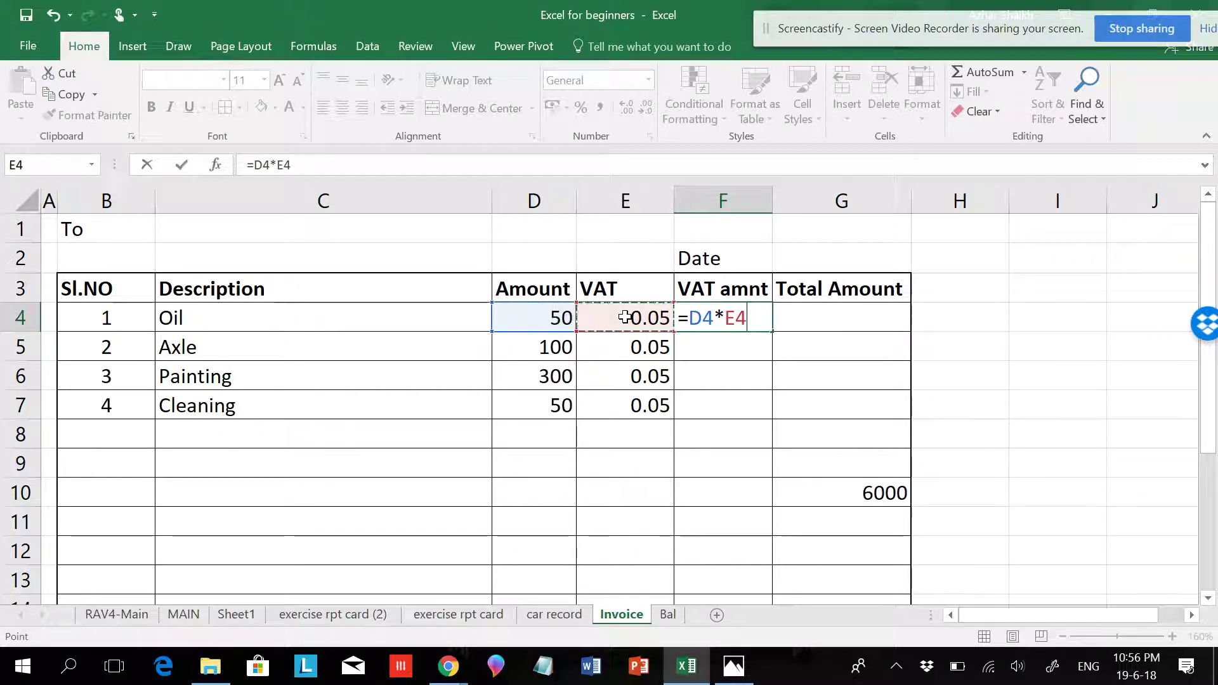
{"action": "key", "text": "Return"}
{"action": "left_click", "coordinate": [760, 325]}
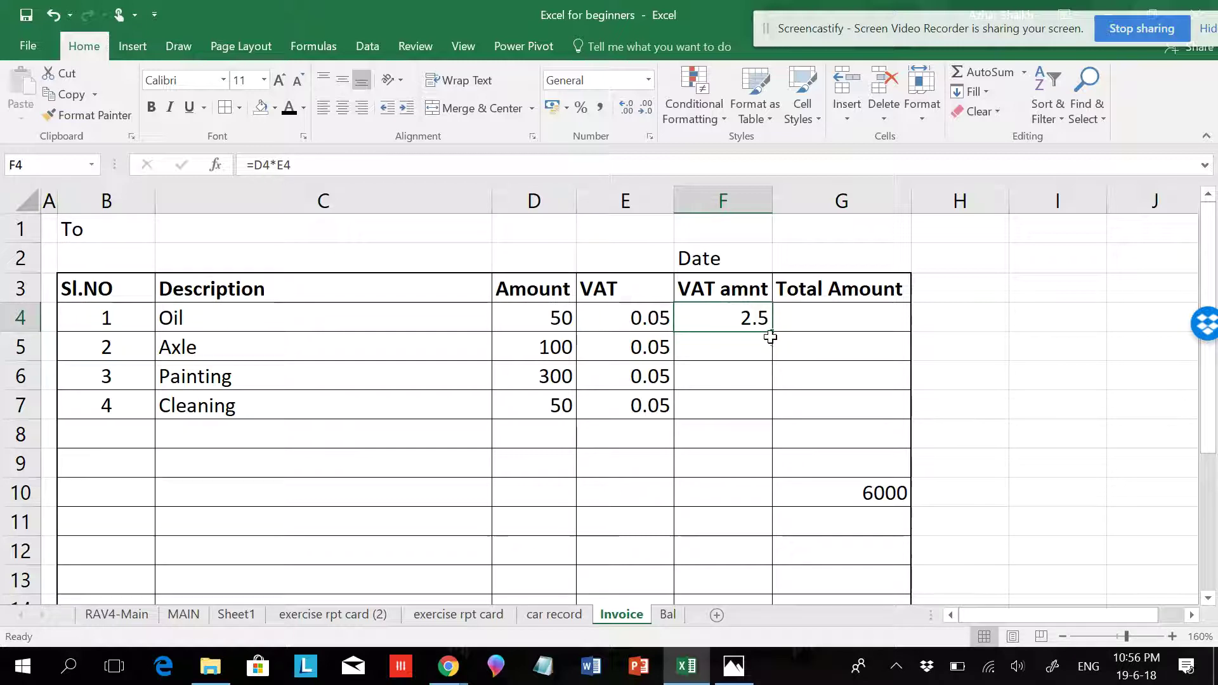
{"action": "left_click_drag", "start_coordinate": [772, 334], "coordinate": [762, 409]}
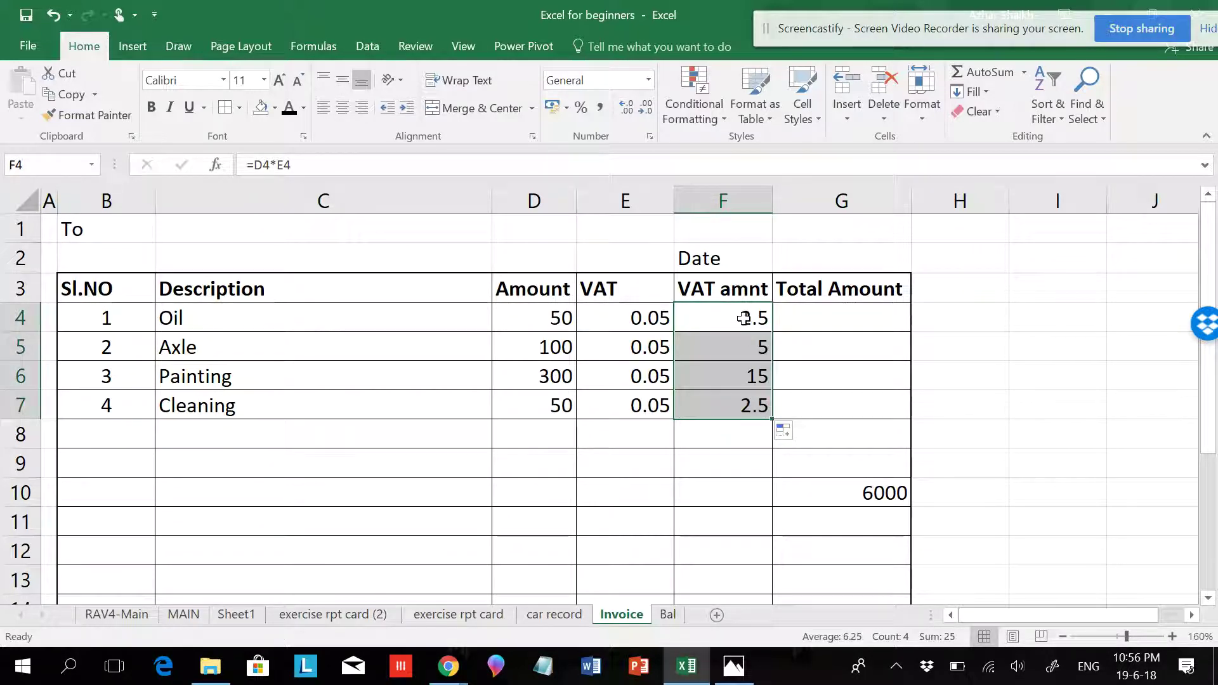
Step: Enter =D4+F4 in G4 and fill down to G7 for totals 52.5, 105, 315, 52.5
{"action": "left_click", "coordinate": [805, 321]}
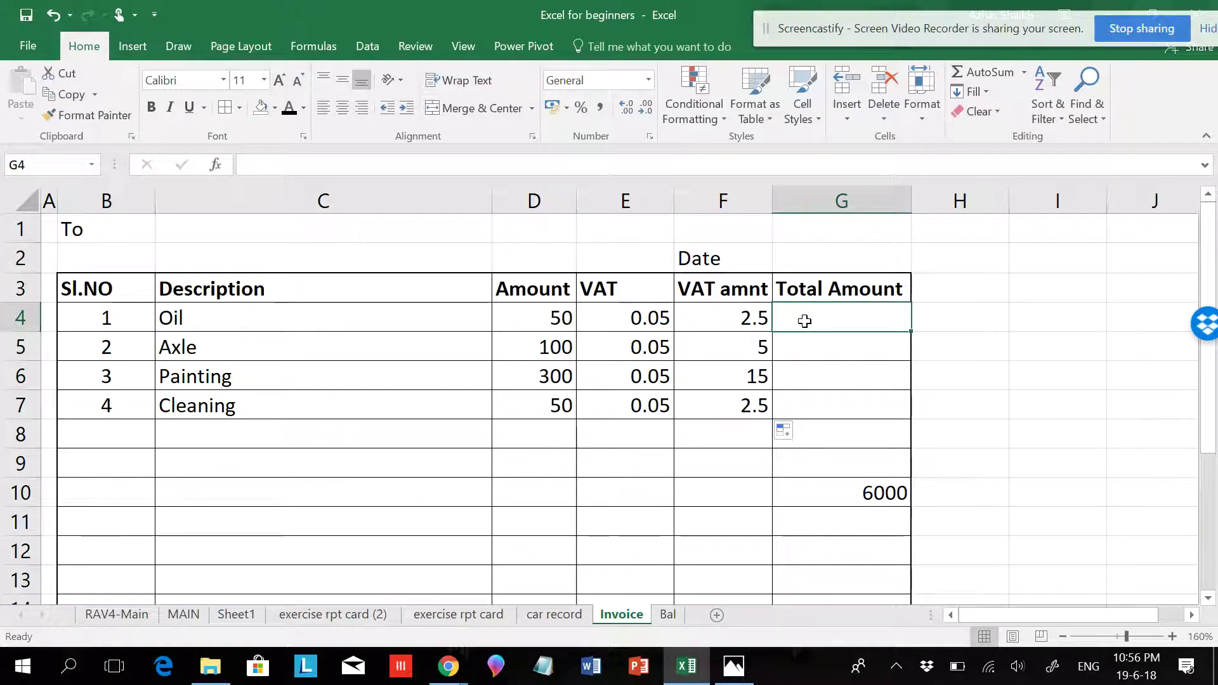
{"action": "type", "text": "="}
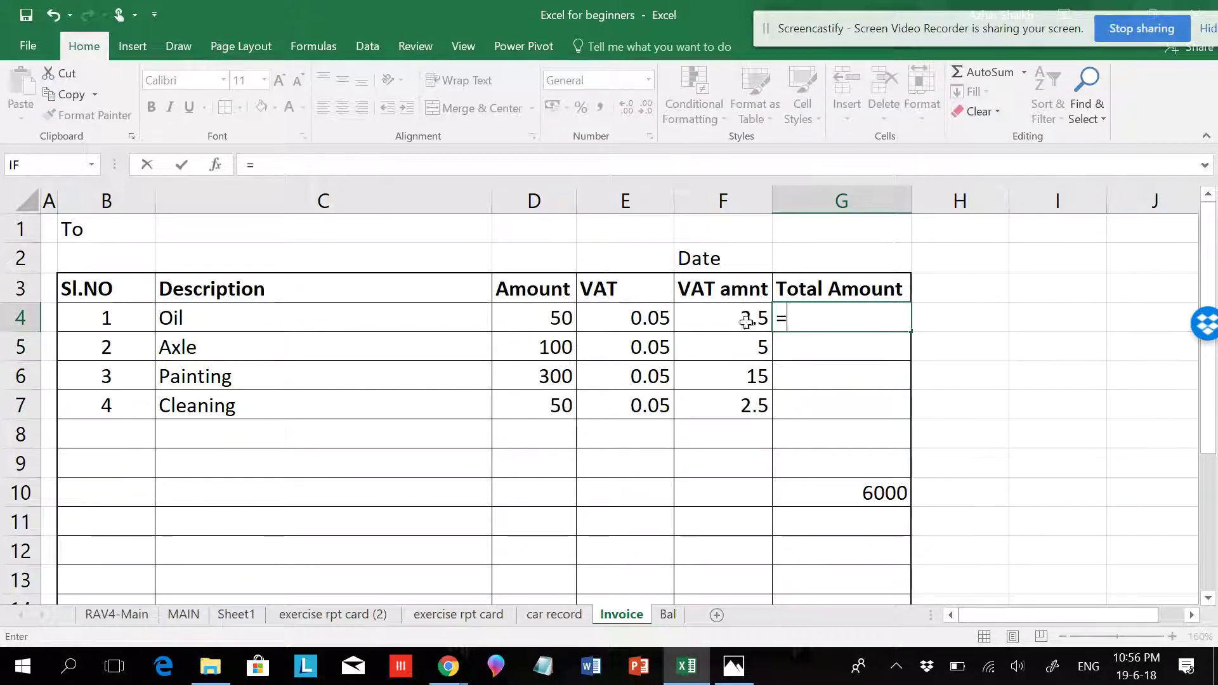
{"action": "left_click", "coordinate": [543, 320]}
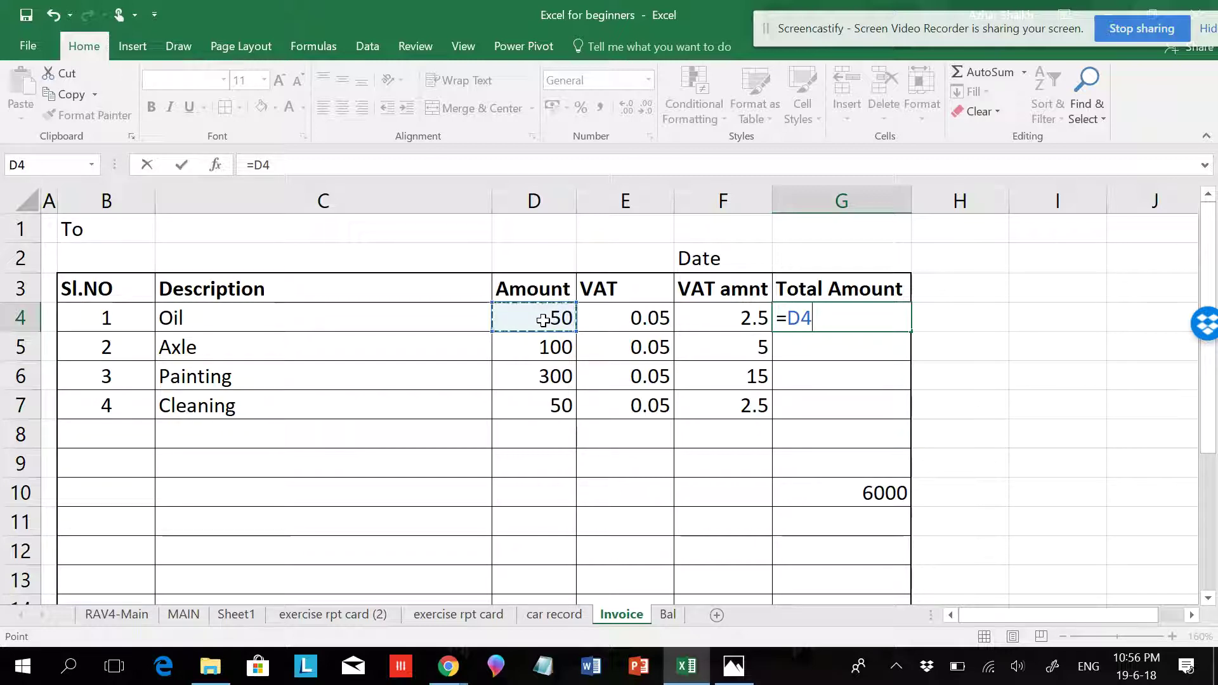
{"action": "type", "text": "+"}
{"action": "left_click", "coordinate": [760, 320]}
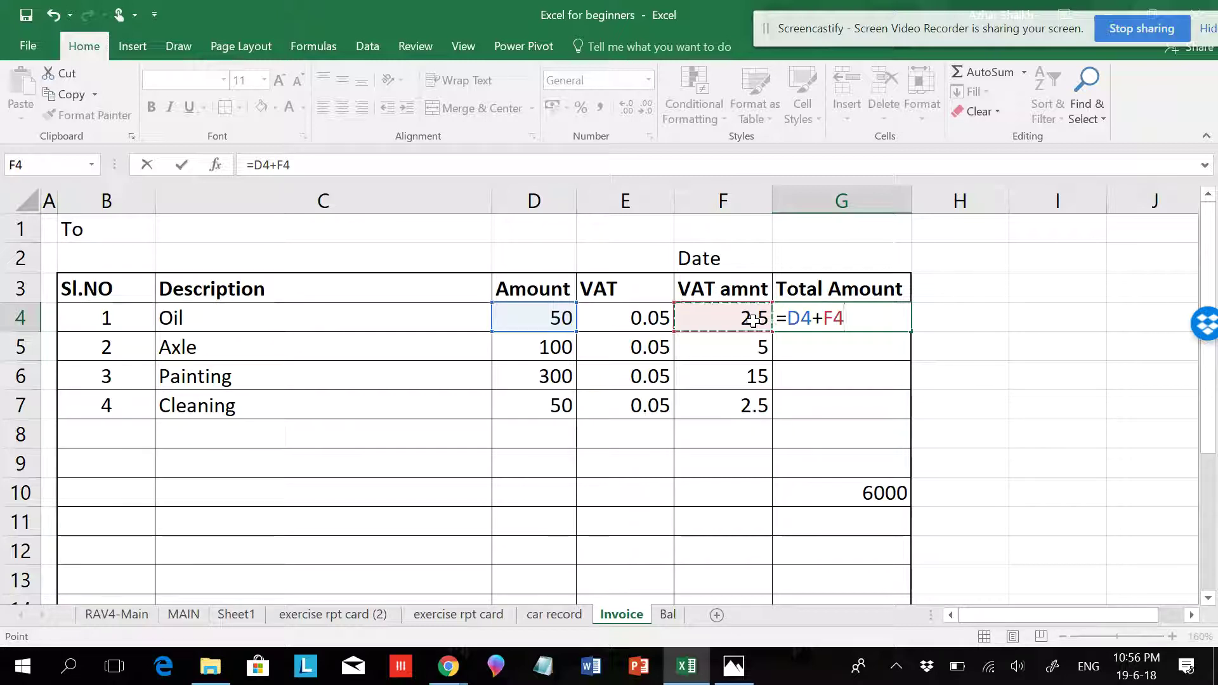
{"action": "key", "text": "Return"}
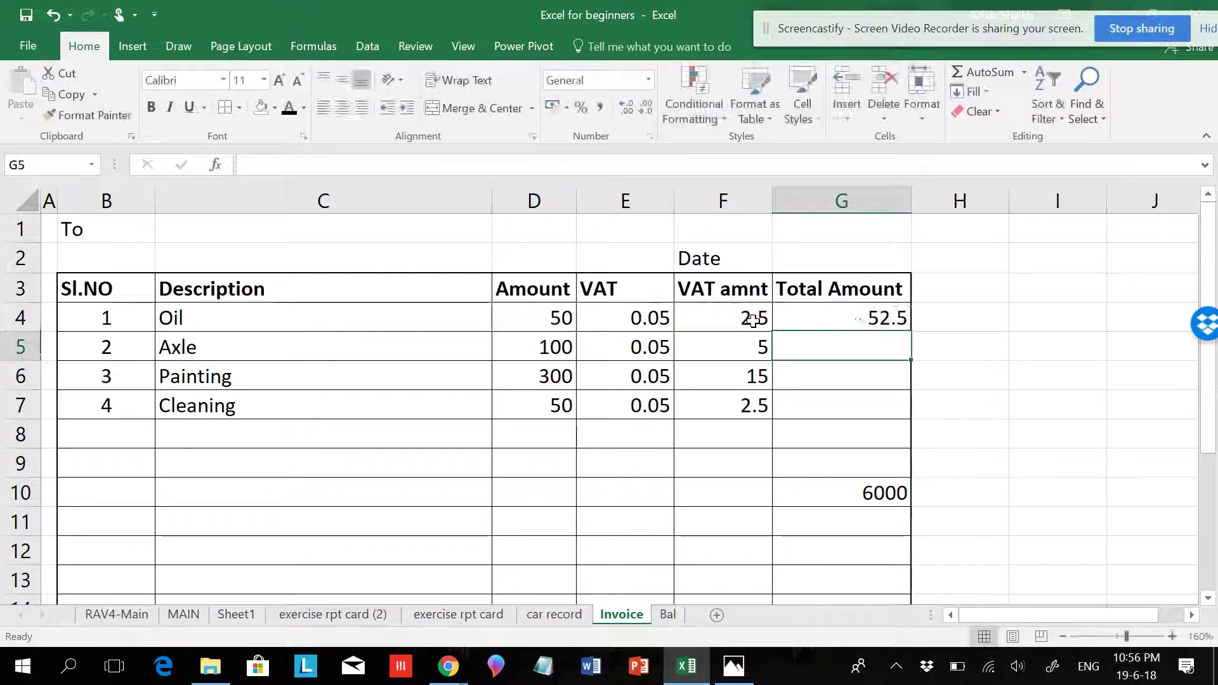
{"action": "left_click", "coordinate": [880, 320]}
{"action": "left_click_drag", "start_coordinate": [914, 334], "coordinate": [895, 408]}
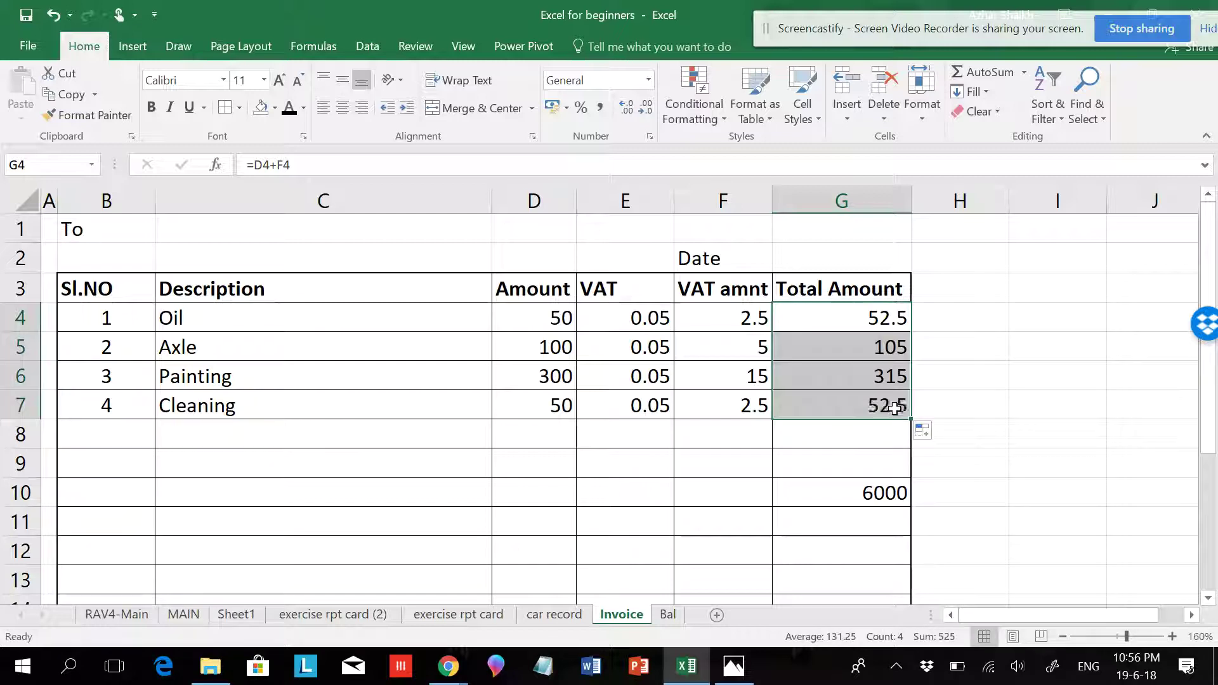
{"action": "left_click", "coordinate": [890, 493]}
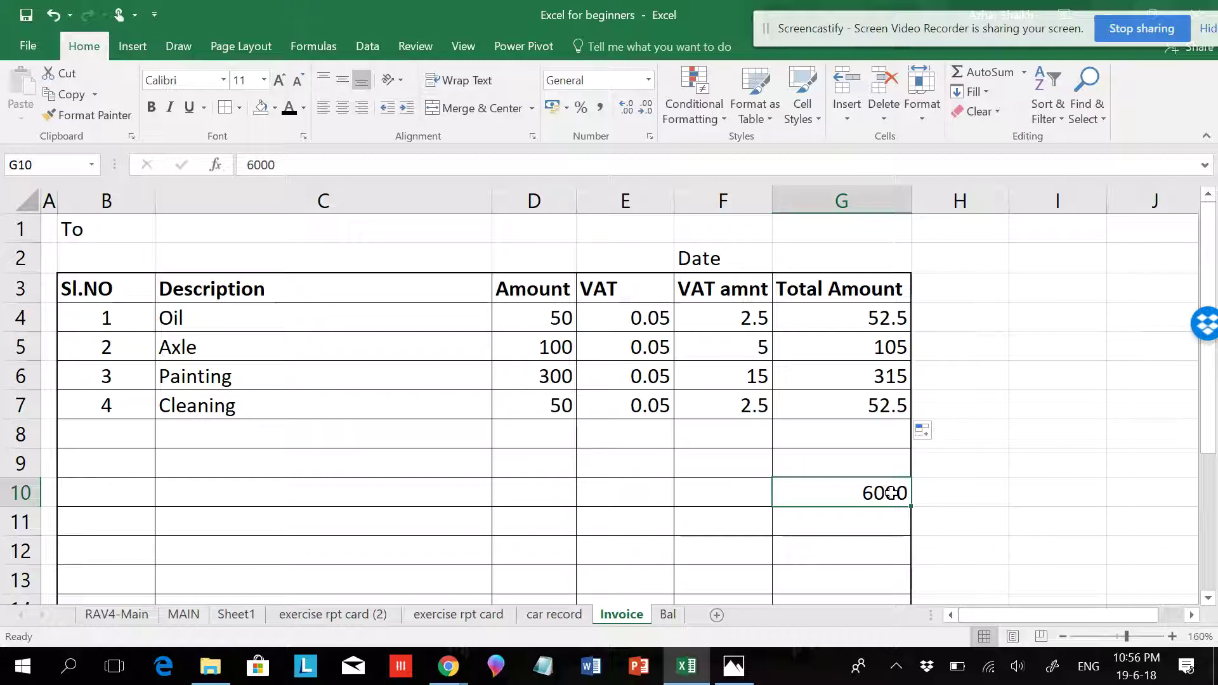
{"action": "key", "text": "alt+equal"}
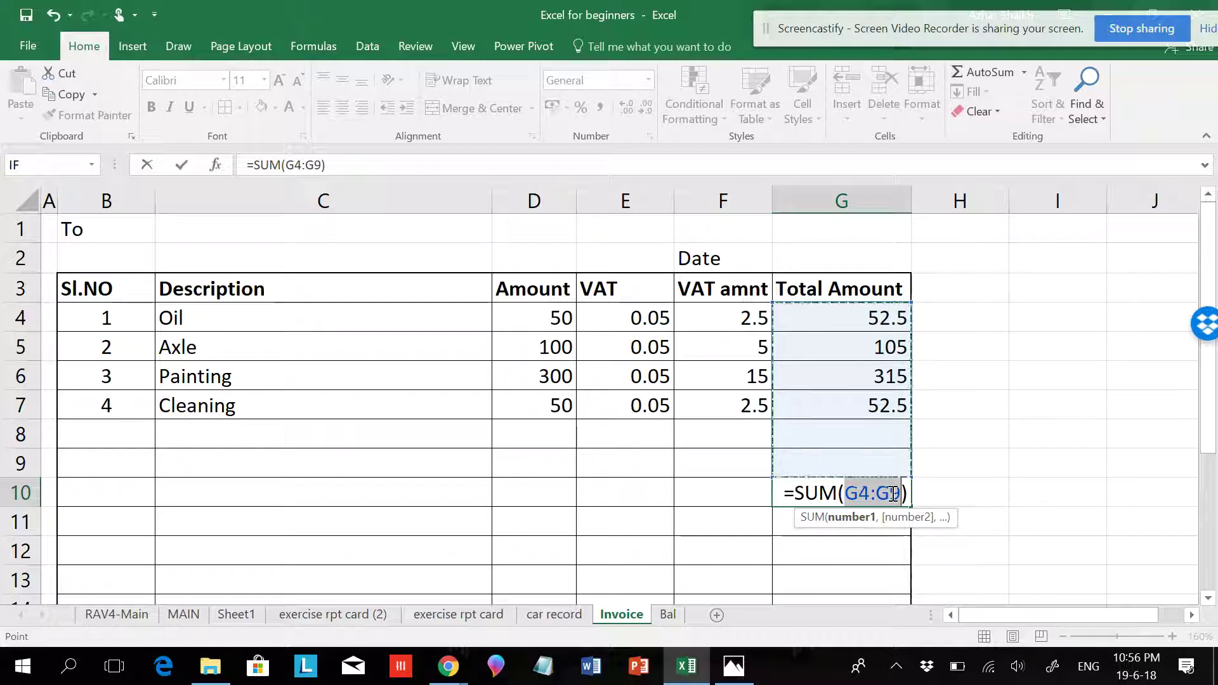
{"action": "key", "text": "Return"}
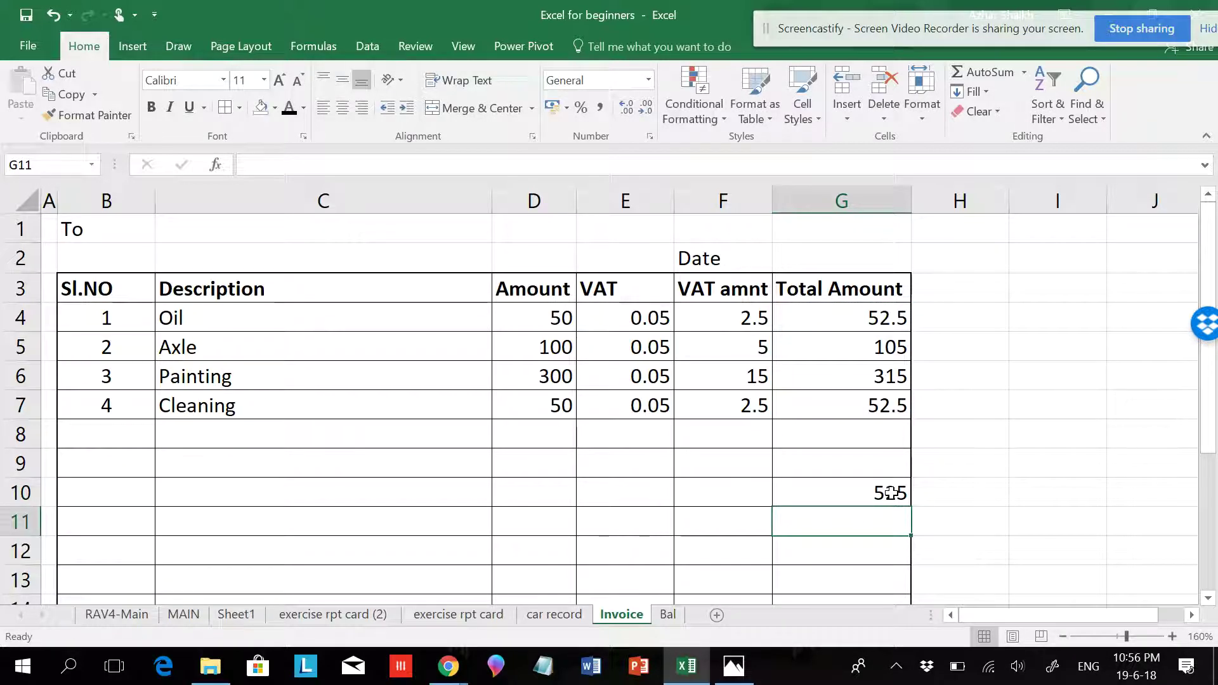
{"action": "left_click", "coordinate": [891, 493]}
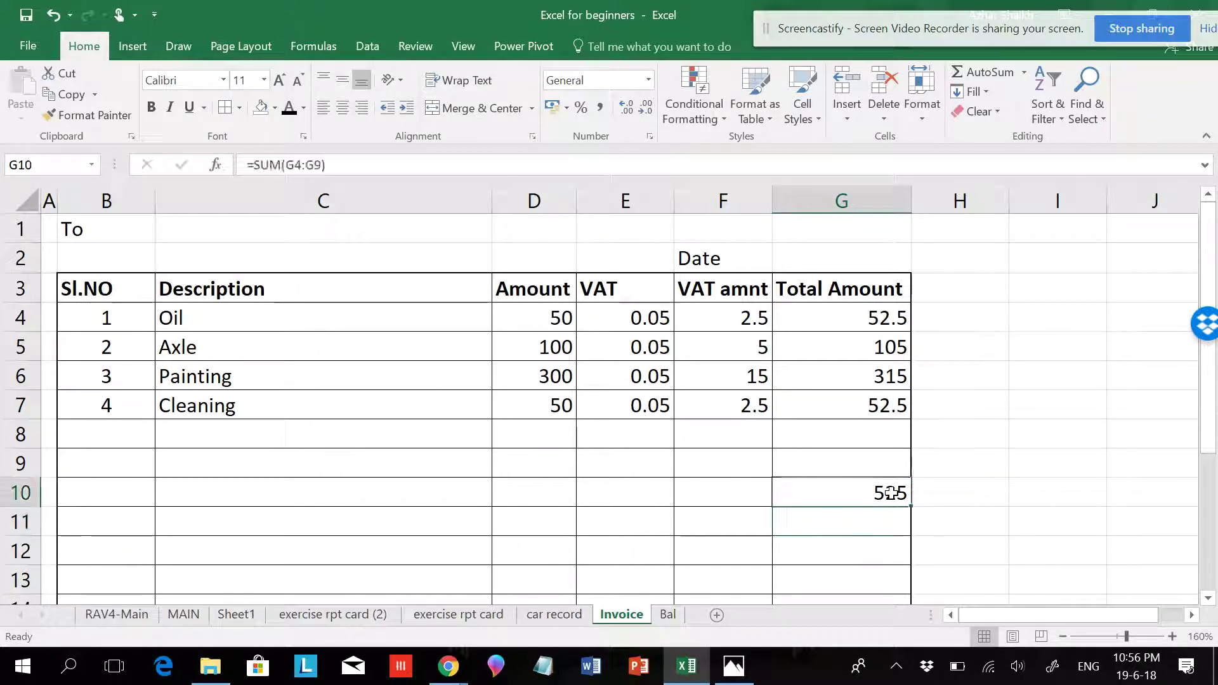
{"action": "left_click", "coordinate": [656, 318]}
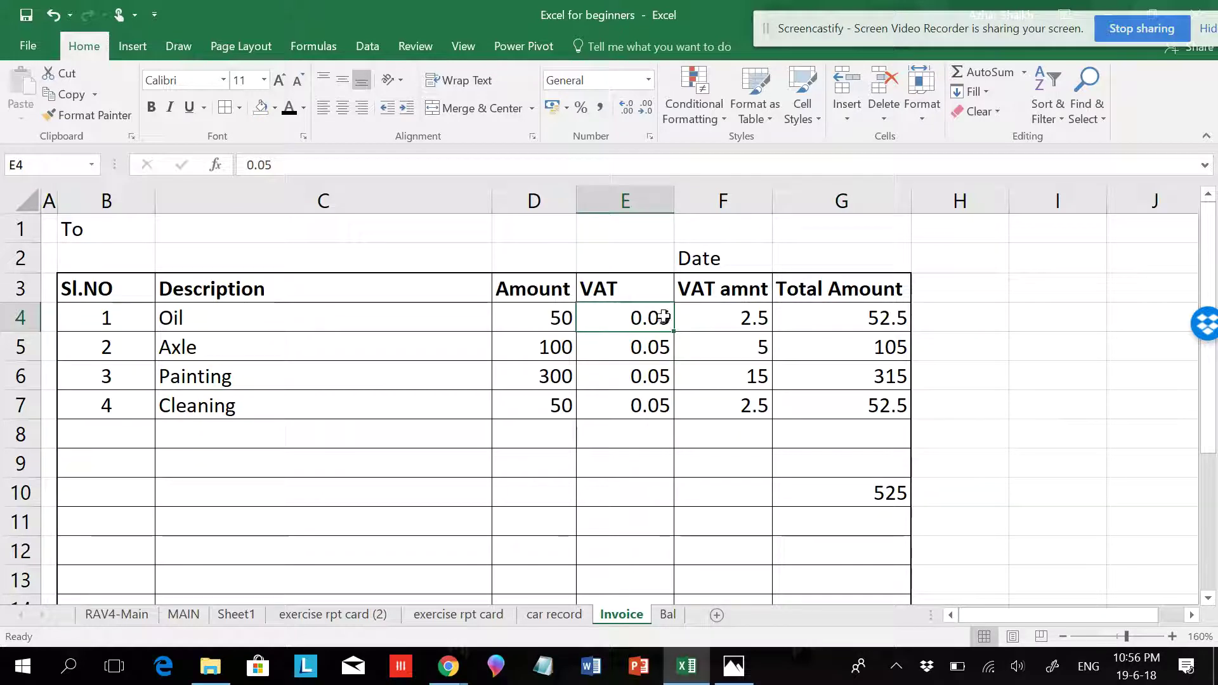
Step: Apply Percentage format to column E so each VAT rate shows 5.00%
{"action": "left_click", "coordinate": [625, 200]}
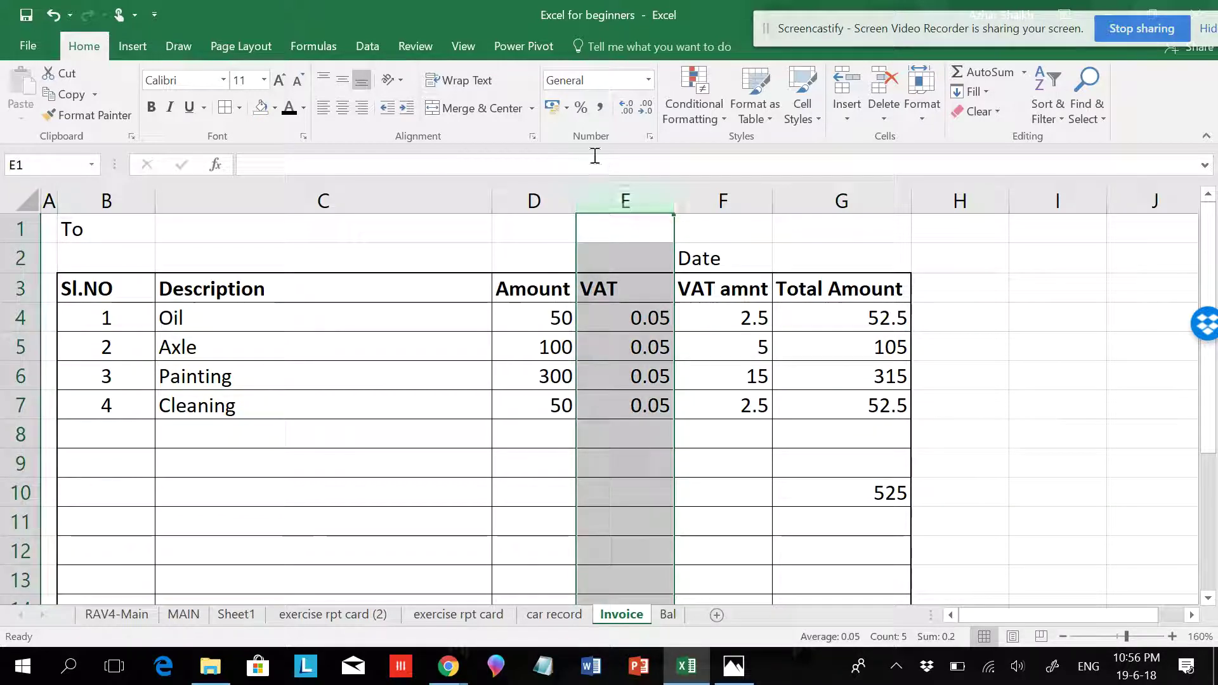
{"action": "left_click", "coordinate": [649, 81]}
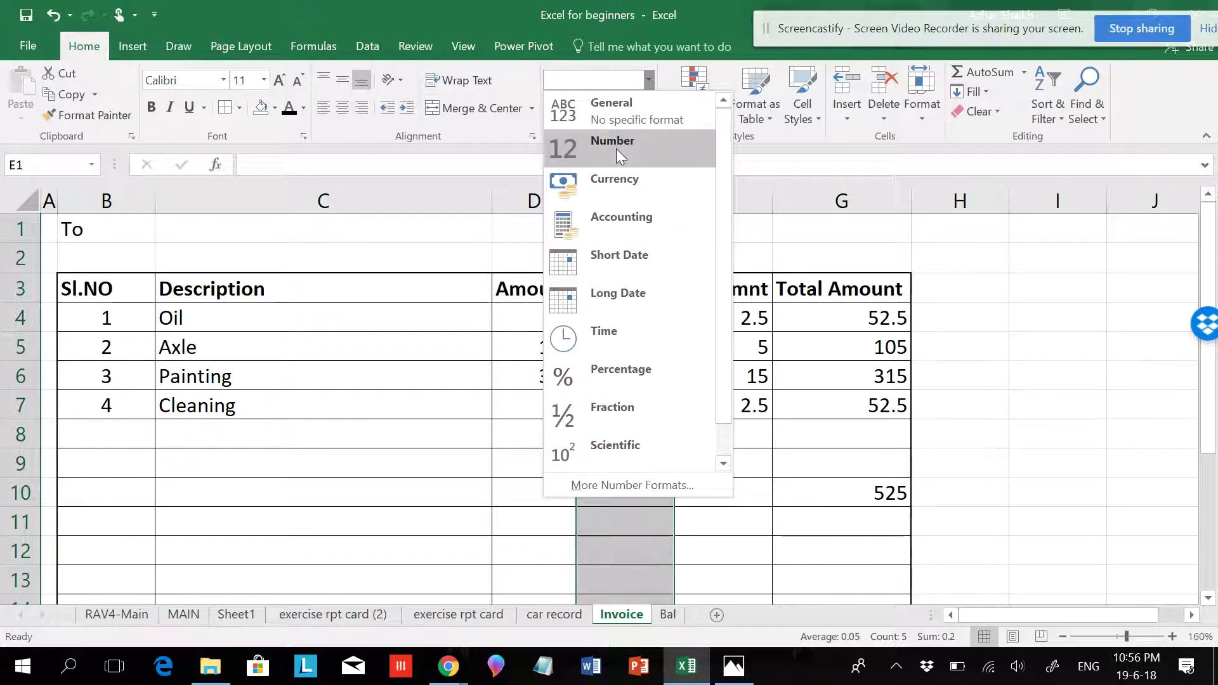
{"action": "left_click", "coordinate": [625, 381]}
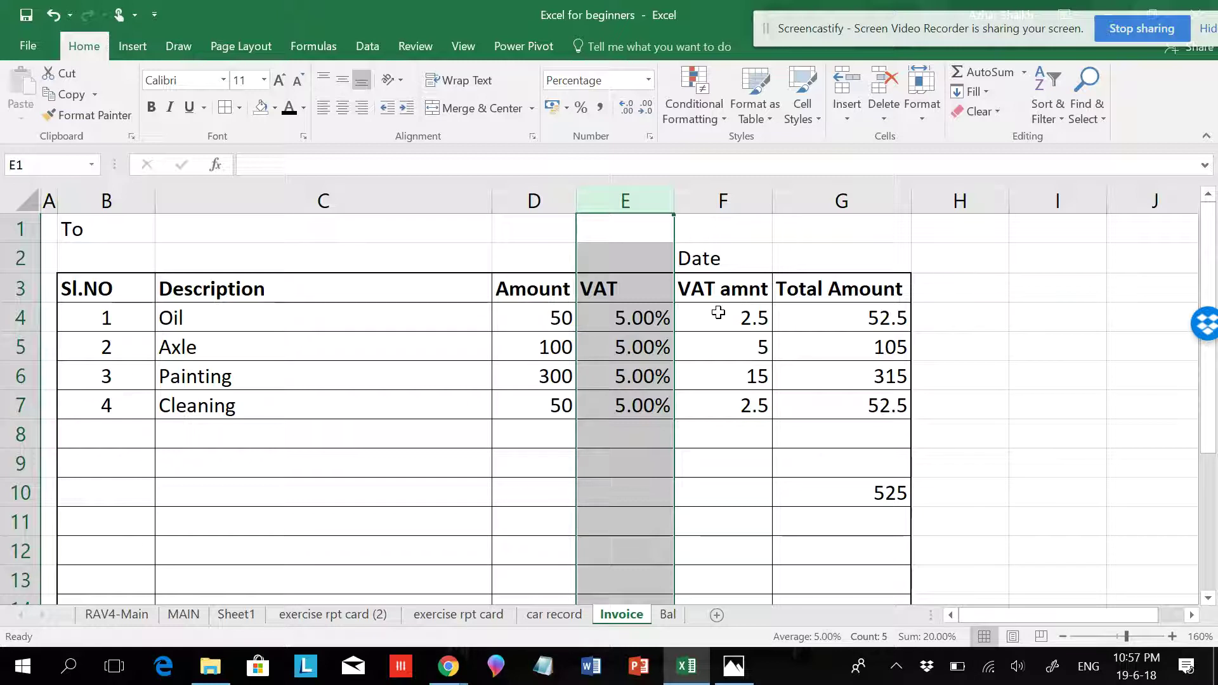
Step: Delete VAT rate column E, turning the VAT amounts and totals into #REF!
{"action": "right_click", "coordinate": [628, 201]}
{"action": "left_click", "coordinate": [664, 364]}
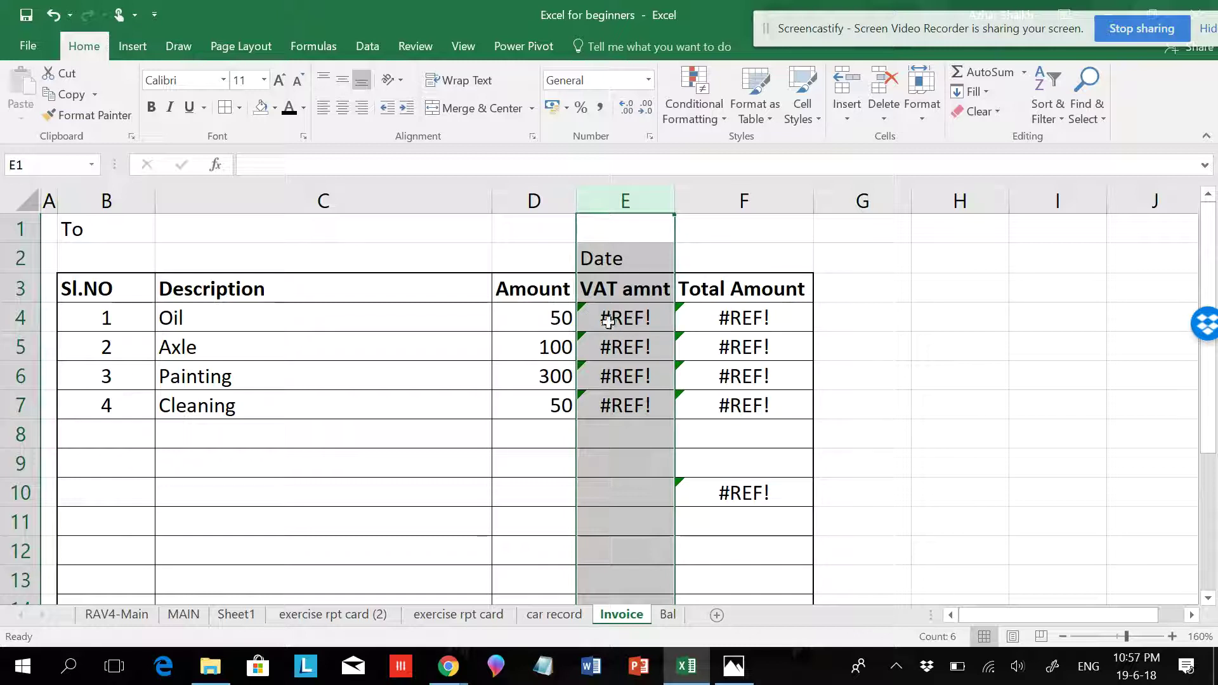
Step: Replace E4's broken formula with =D4*5%
{"action": "left_click", "coordinate": [607, 323]}
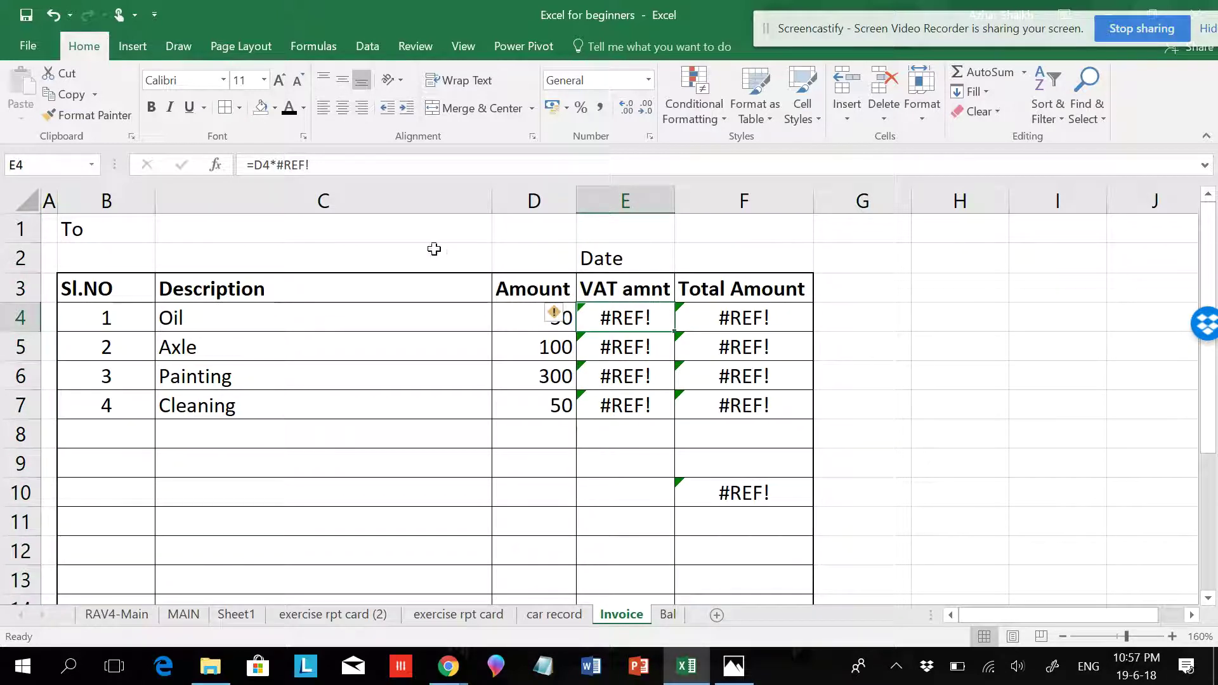
{"action": "left_click", "coordinate": [319, 167]}
{"action": "key", "text": "BackSpace"}
{"action": "key", "text": "BackSpace"}
{"action": "key", "text": "BackSpace"}
{"action": "key", "text": "BackSpace"}
{"action": "key", "text": "BackSpace"}
{"action": "key", "text": "BackSpace"}
{"action": "key", "text": "BackSpace"}
{"action": "key", "text": "BackSpace"}
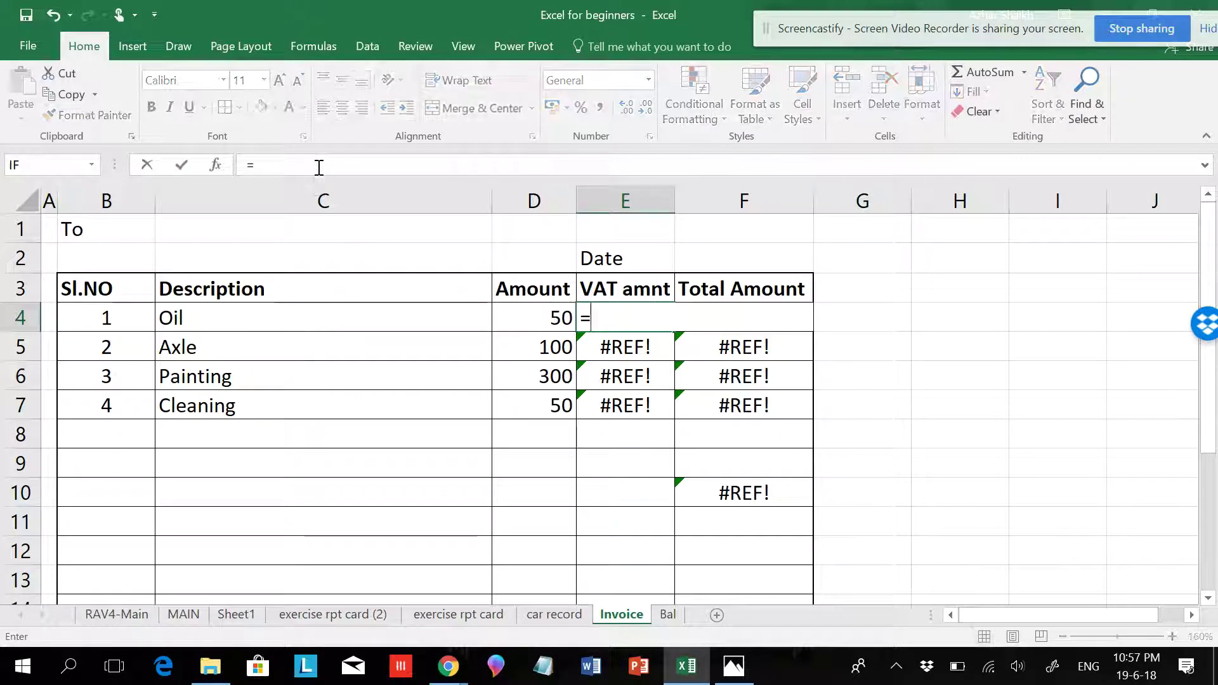
{"action": "left_click", "coordinate": [539, 318]}
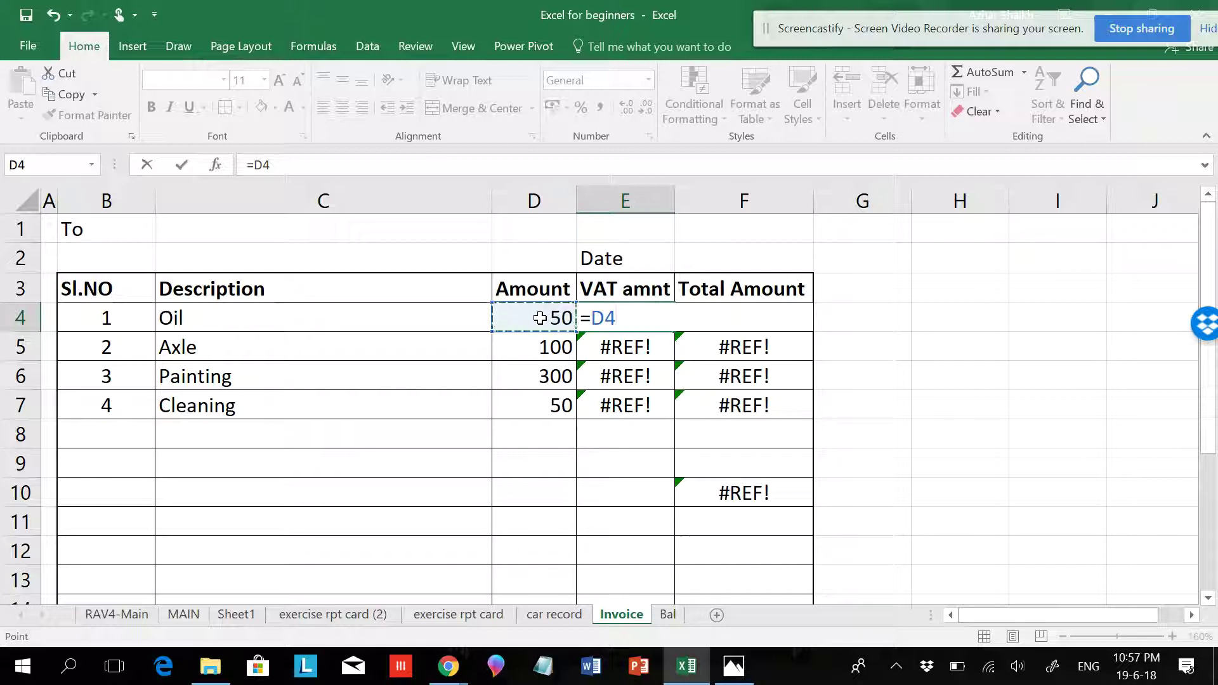
{"action": "type", "text": "8"}
{"action": "key", "text": "BackSpace"}
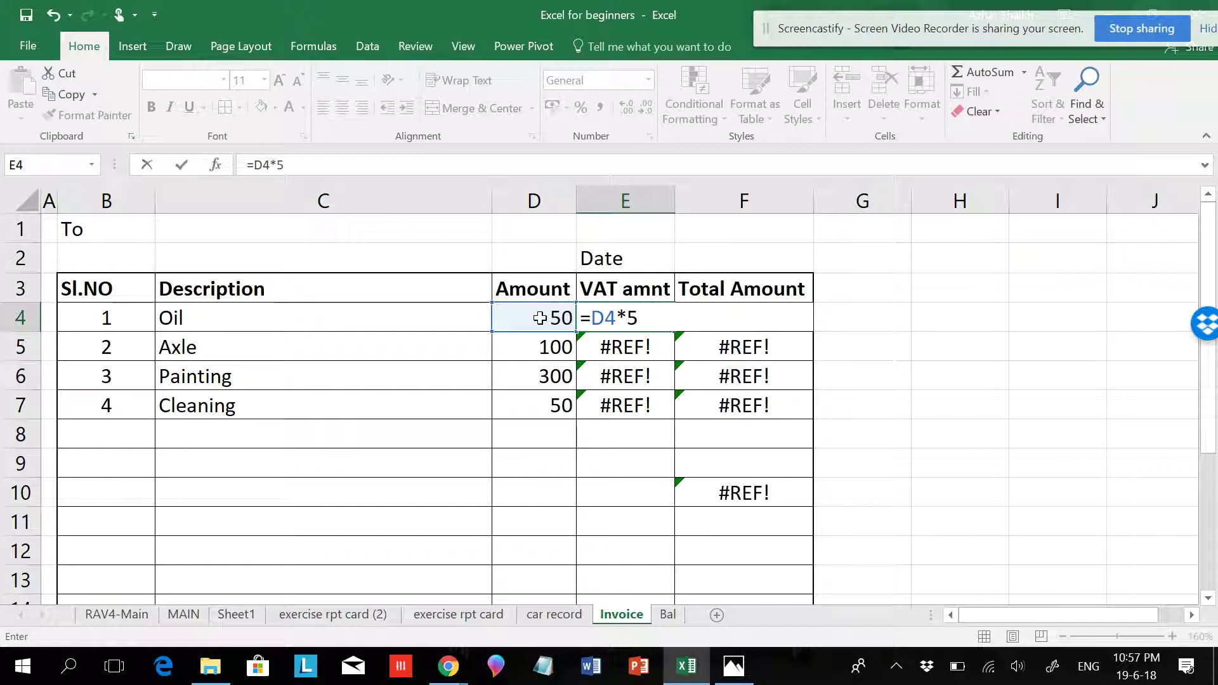
{"action": "type", "text": "*5%"}
{"action": "key", "text": "Return"}
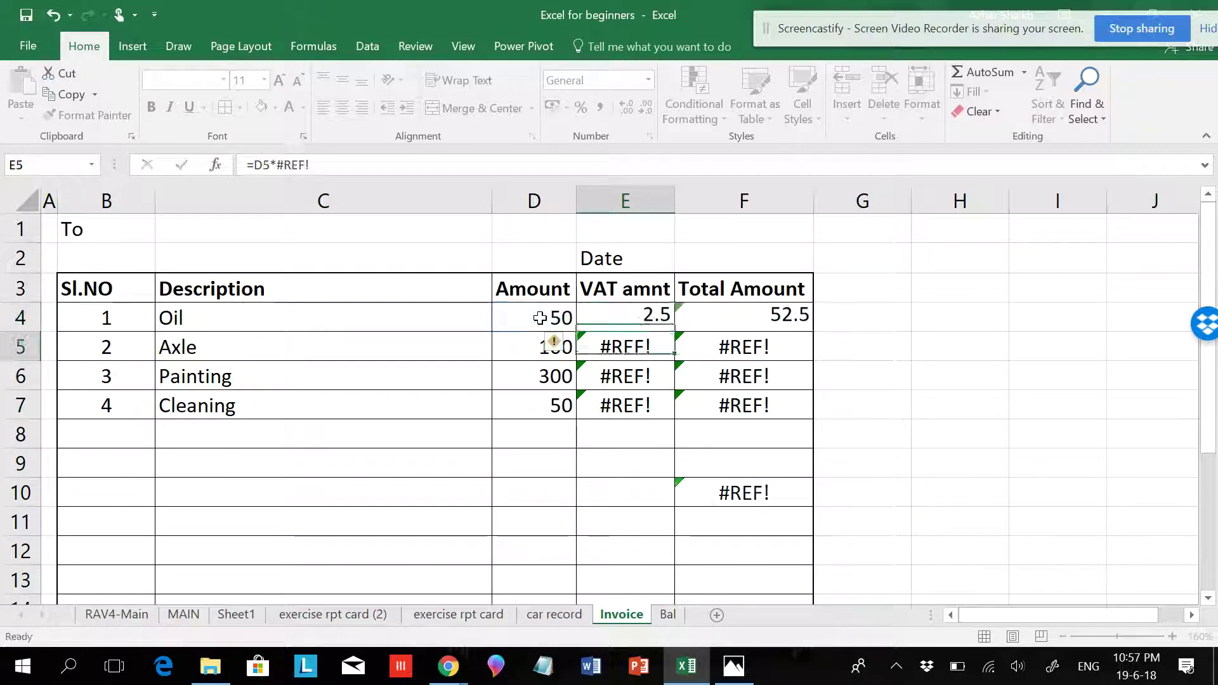
Step: Fill =D4*5% down to E7 and check the copied formulas in E5 and E6
{"action": "left_click", "coordinate": [630, 325]}
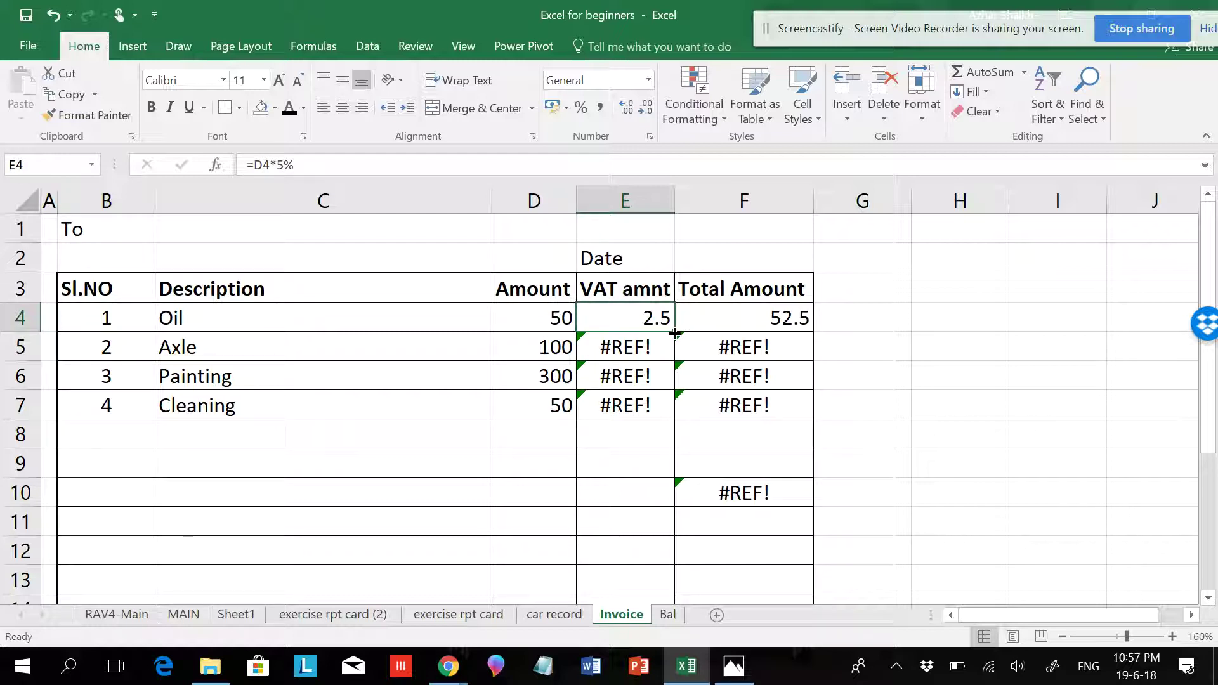
{"action": "double_click", "coordinate": [674, 333]}
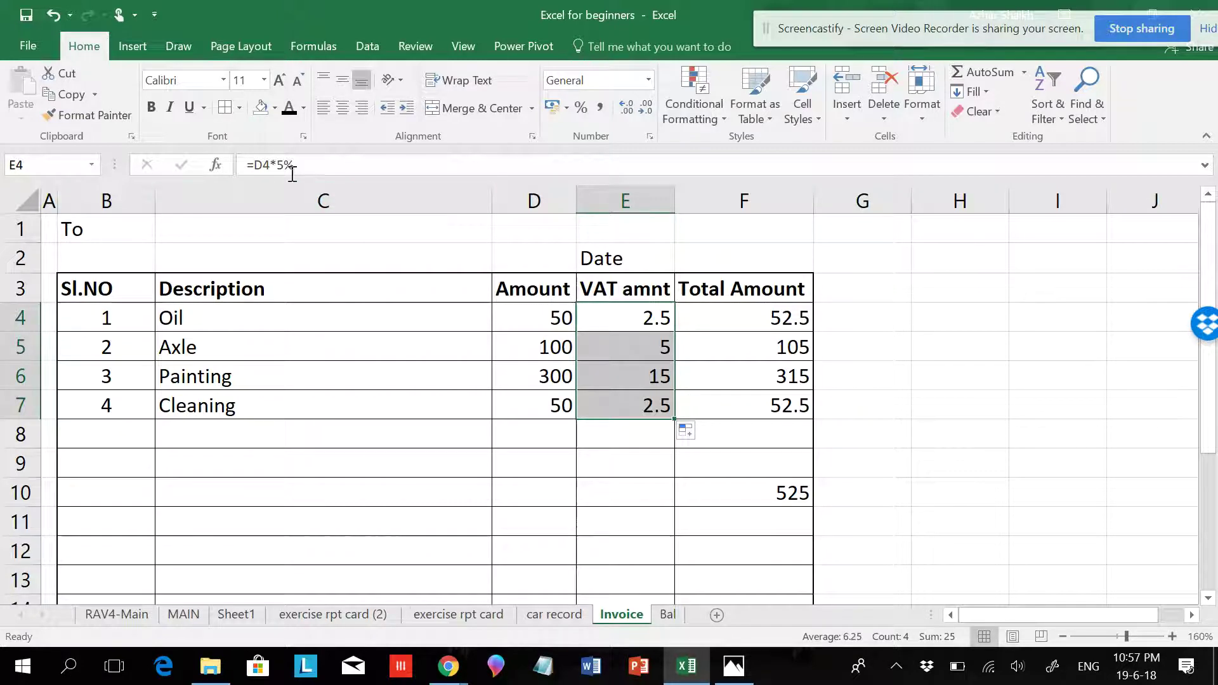
{"action": "left_click", "coordinate": [661, 345]}
{"action": "left_click", "coordinate": [625, 376]}
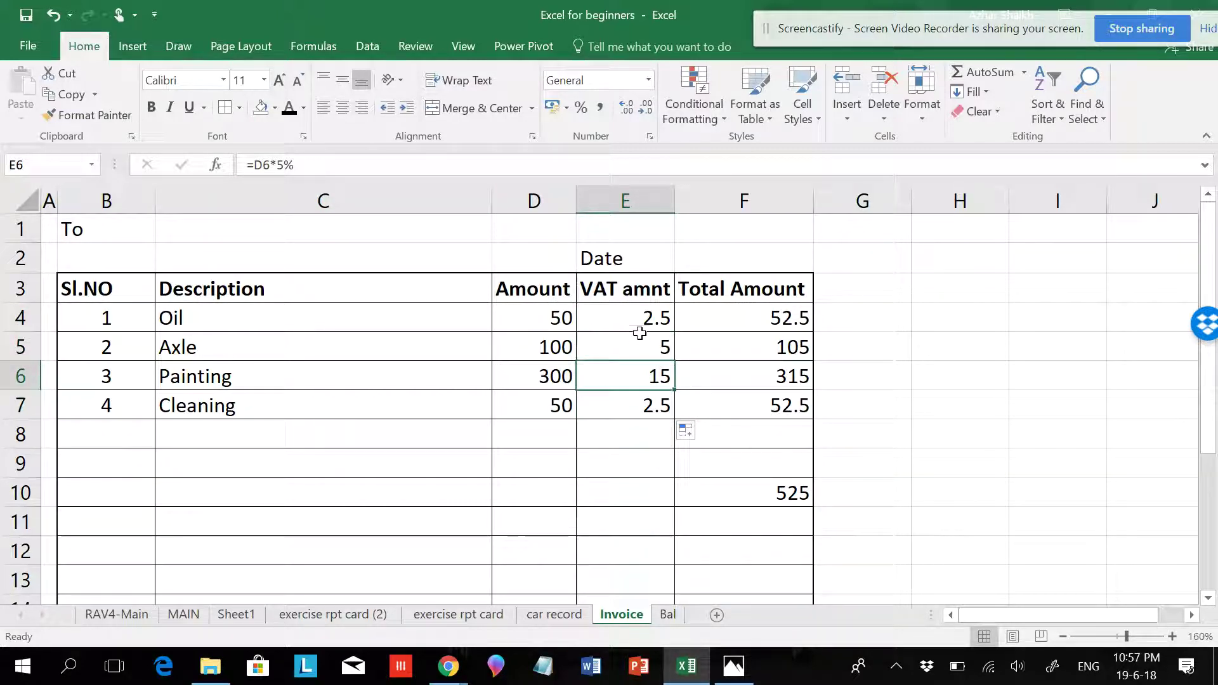
{"action": "left_click", "coordinate": [641, 321]}
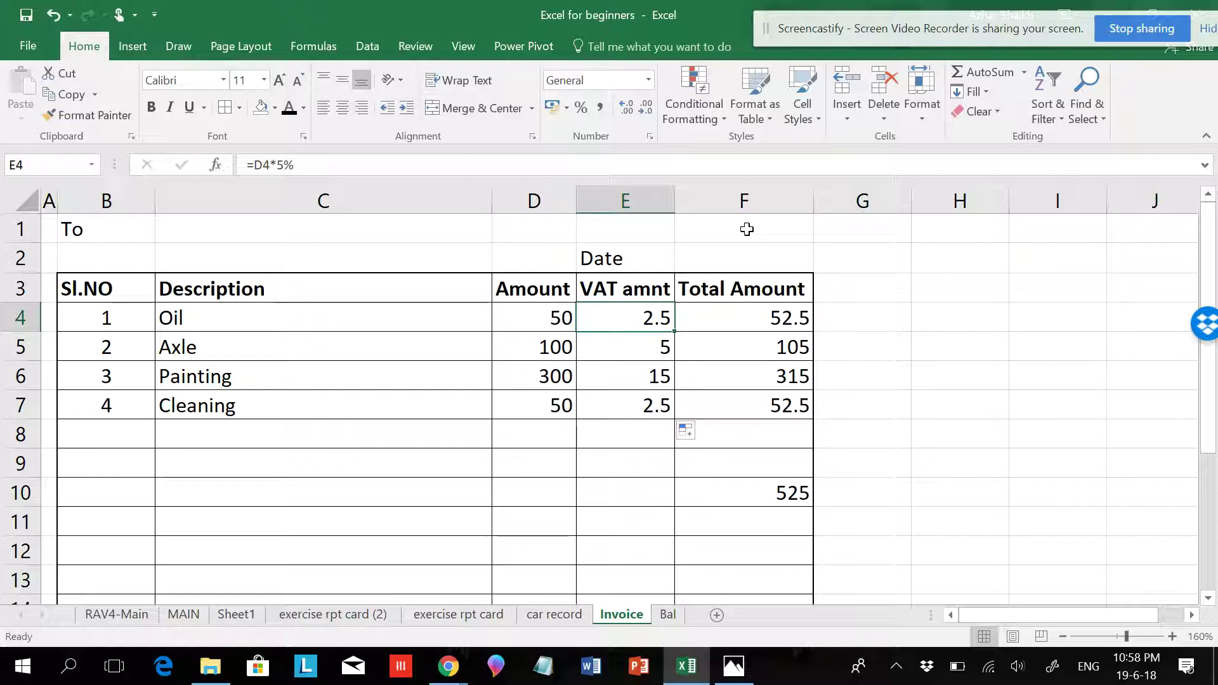
Step: Enter 5 in F1 with Percent Style so the VAT rate reads 5%
{"action": "left_click", "coordinate": [783, 234]}
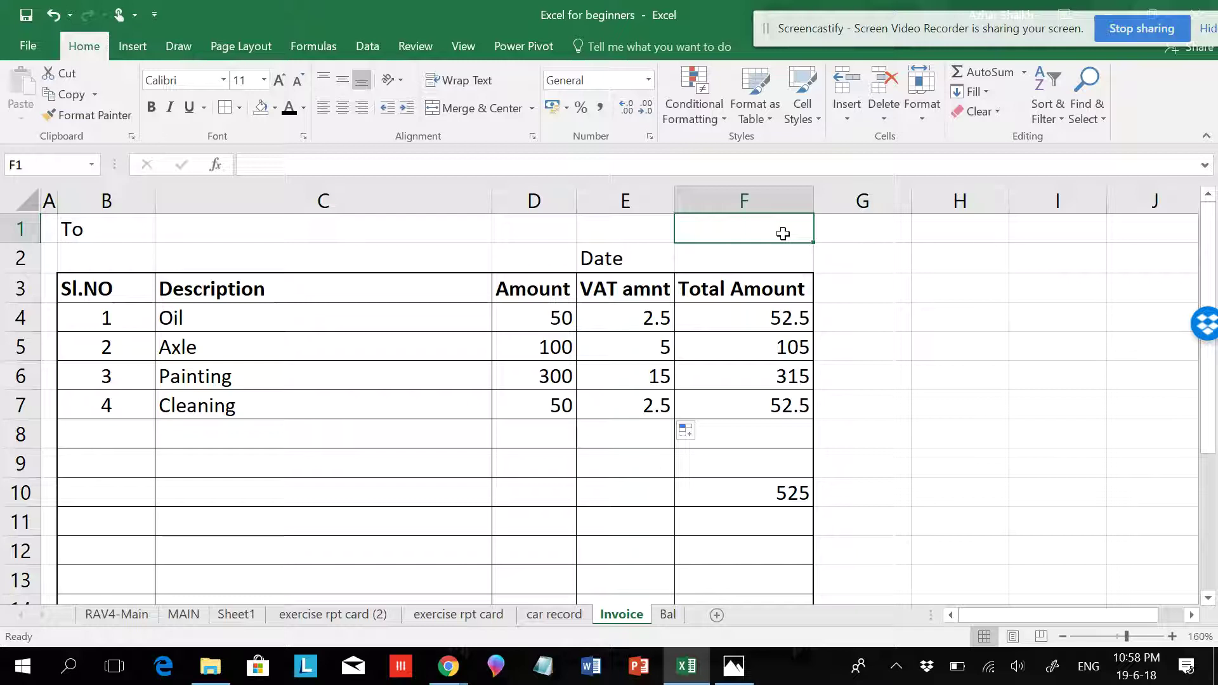
{"action": "type", "text": "5"}
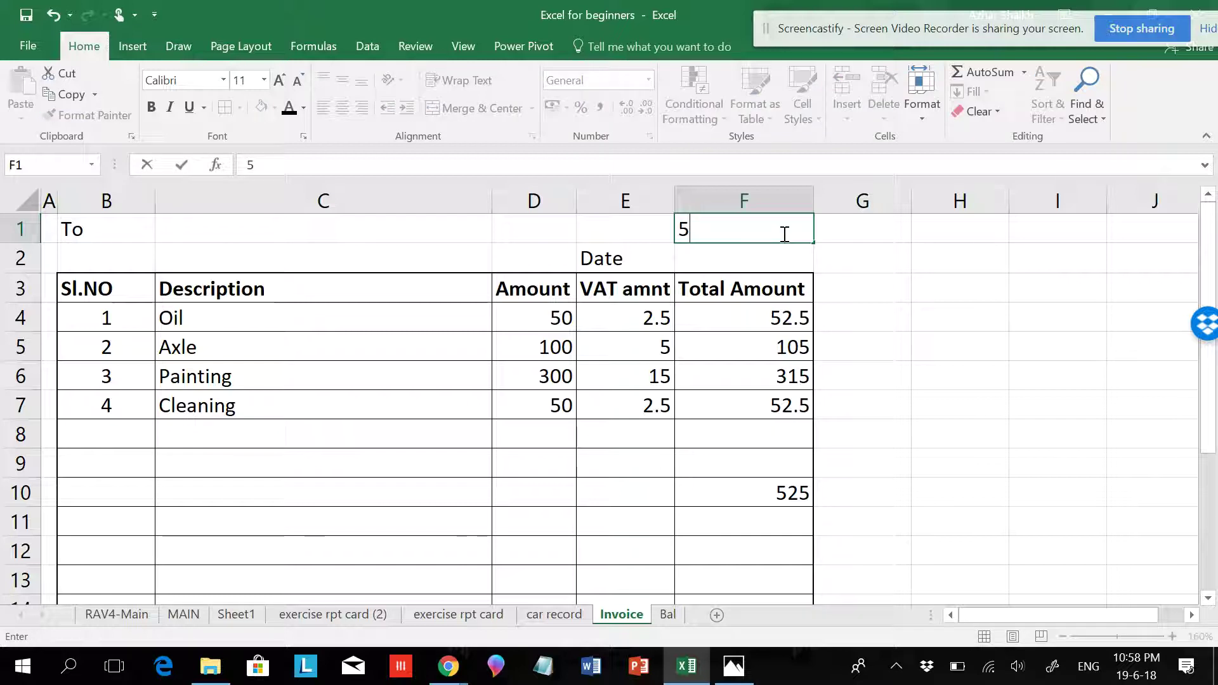
{"action": "left_click", "coordinate": [824, 231]}
{"action": "left_click", "coordinate": [782, 231]}
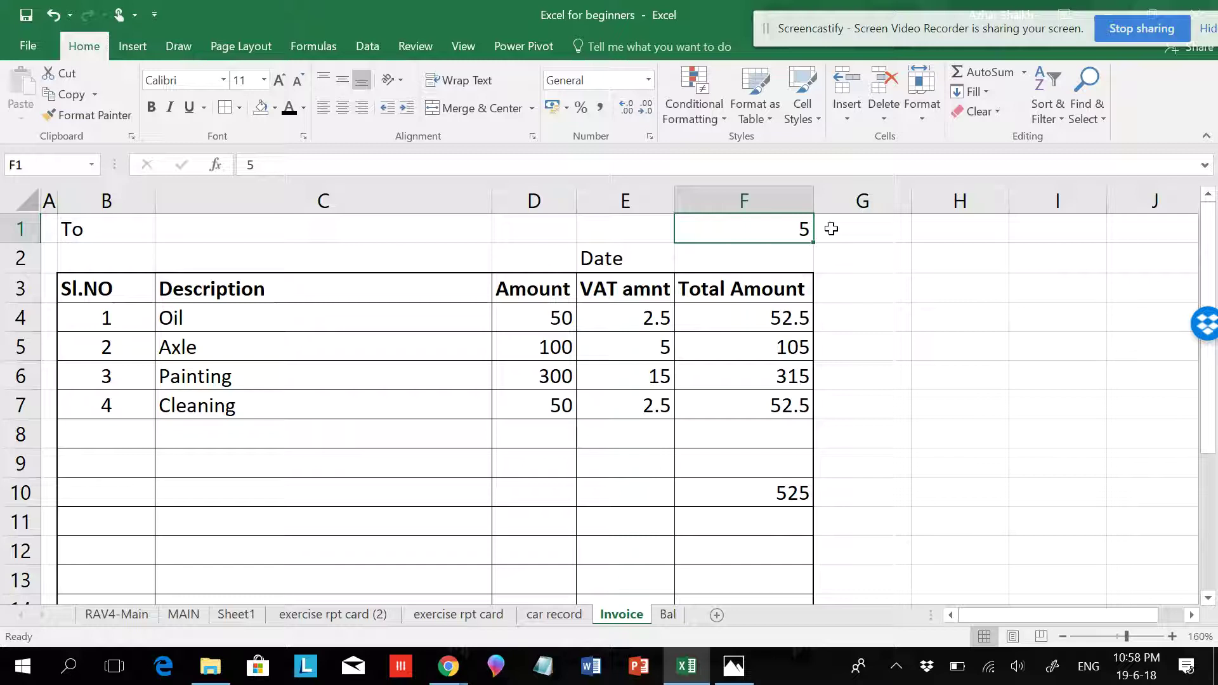
{"action": "left_click", "coordinate": [581, 108]}
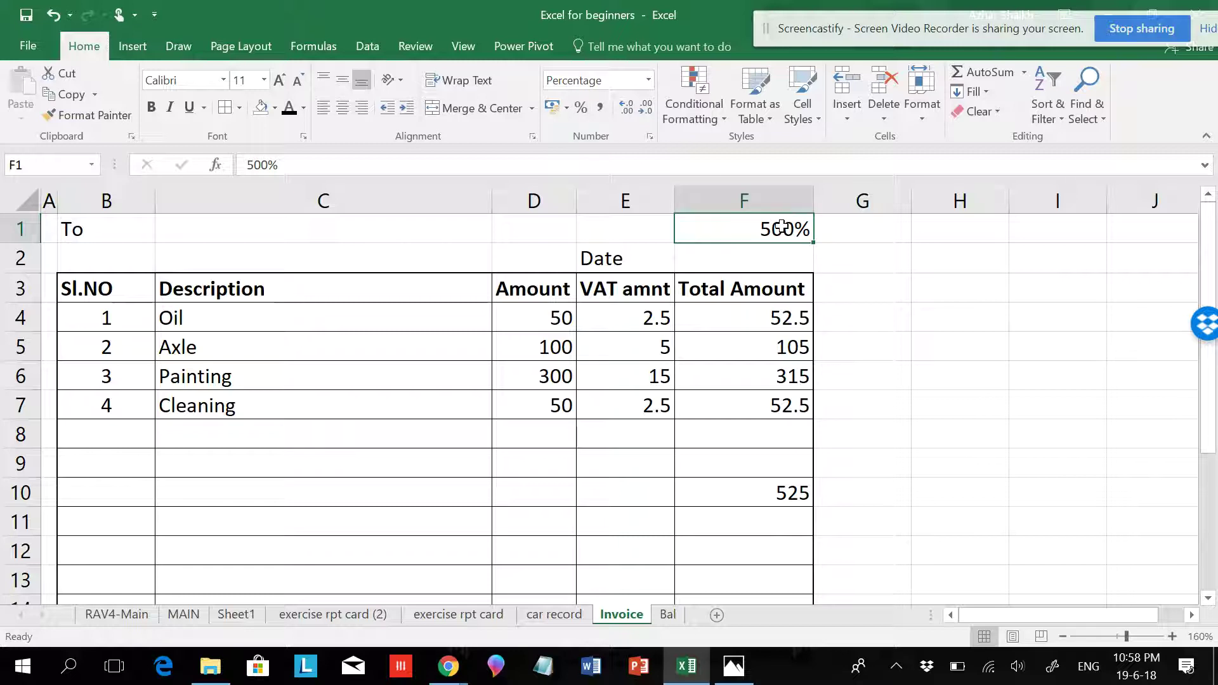
{"action": "type", "text": "5"}
{"action": "left_click", "coordinate": [865, 253]}
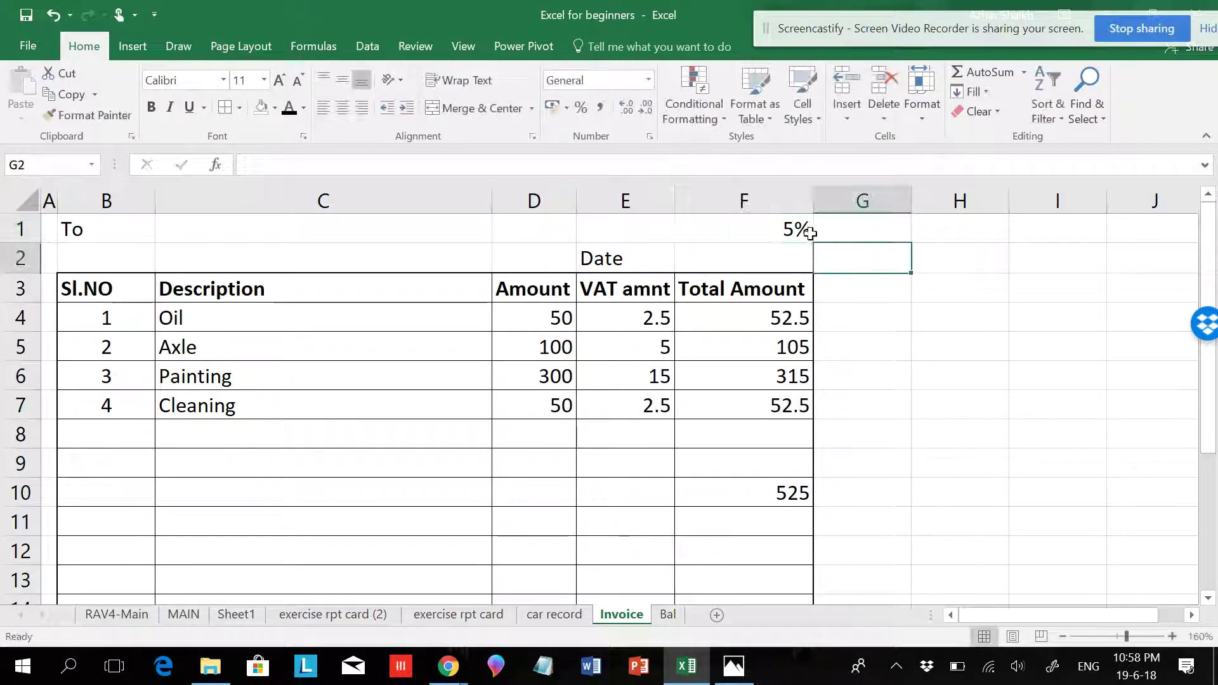
{"action": "left_click", "coordinate": [809, 233]}
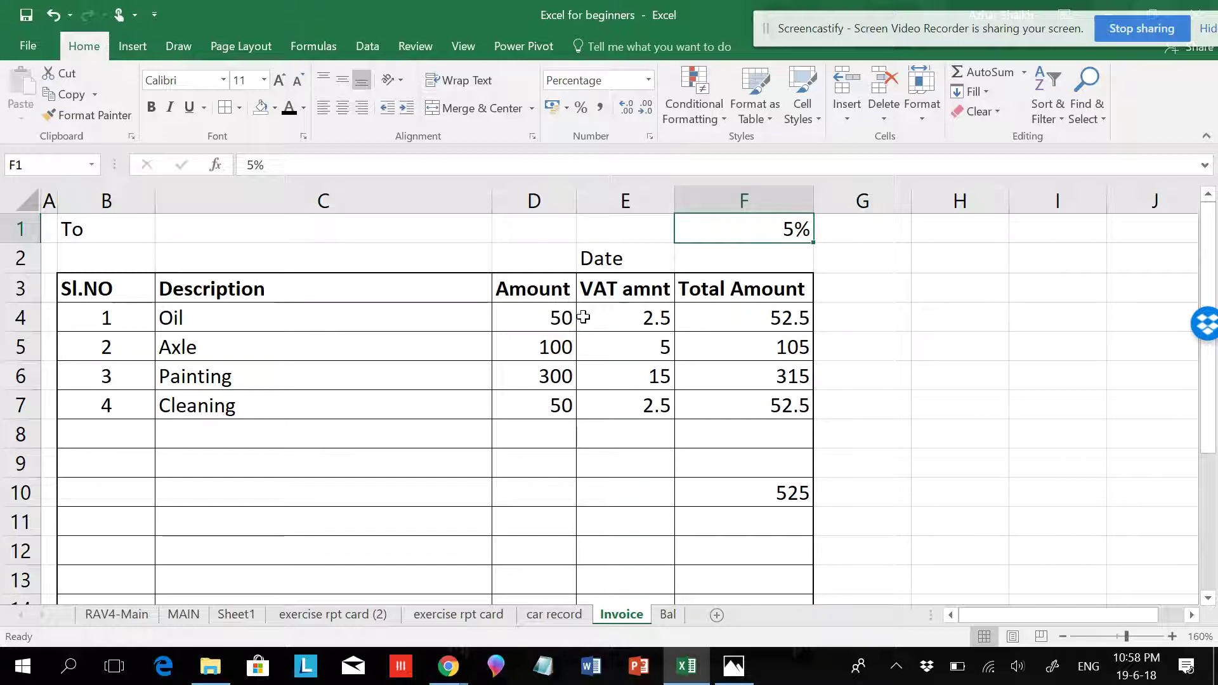
Step: Enter =D4*F1 in E4 and drag it to E7, producing 0, #VALUE! and 2625
{"action": "left_click", "coordinate": [648, 317]}
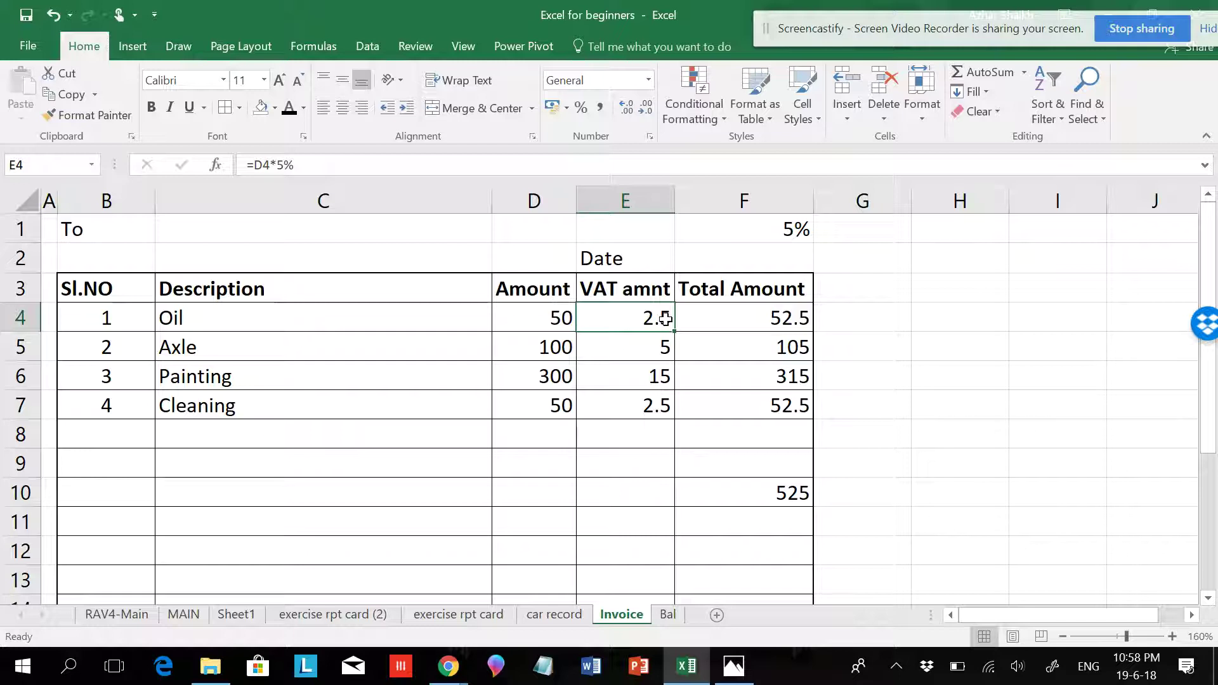
{"action": "type", "text": "="}
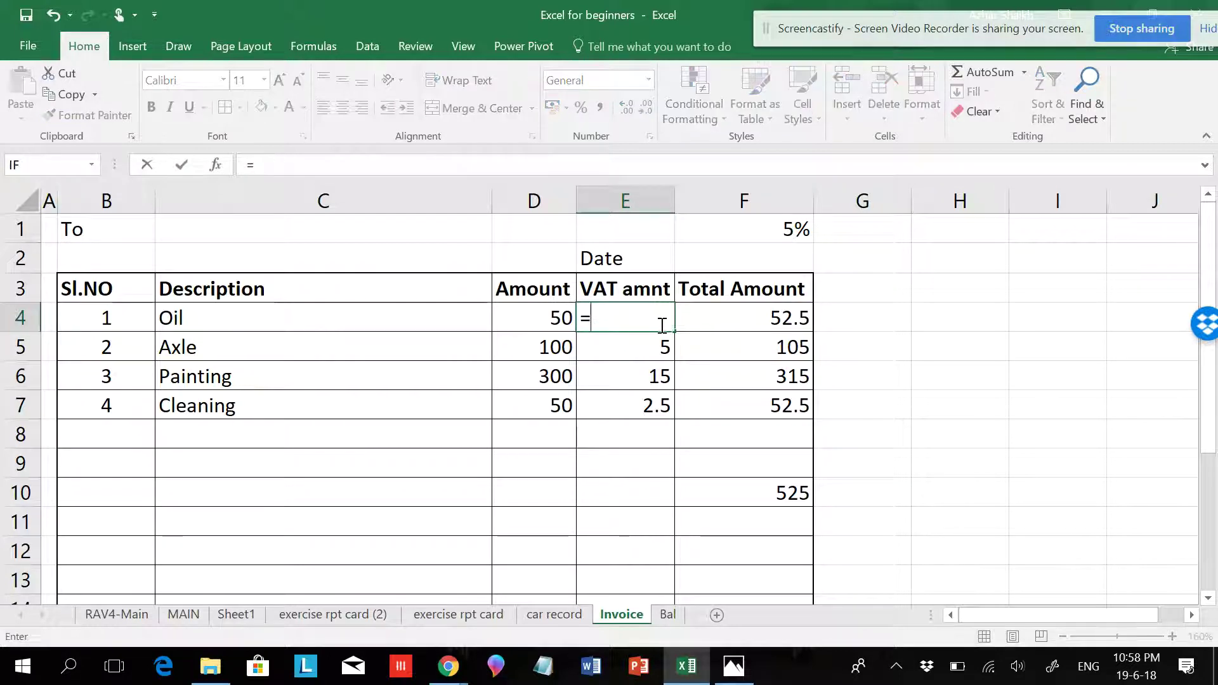
{"action": "left_click", "coordinate": [555, 316]}
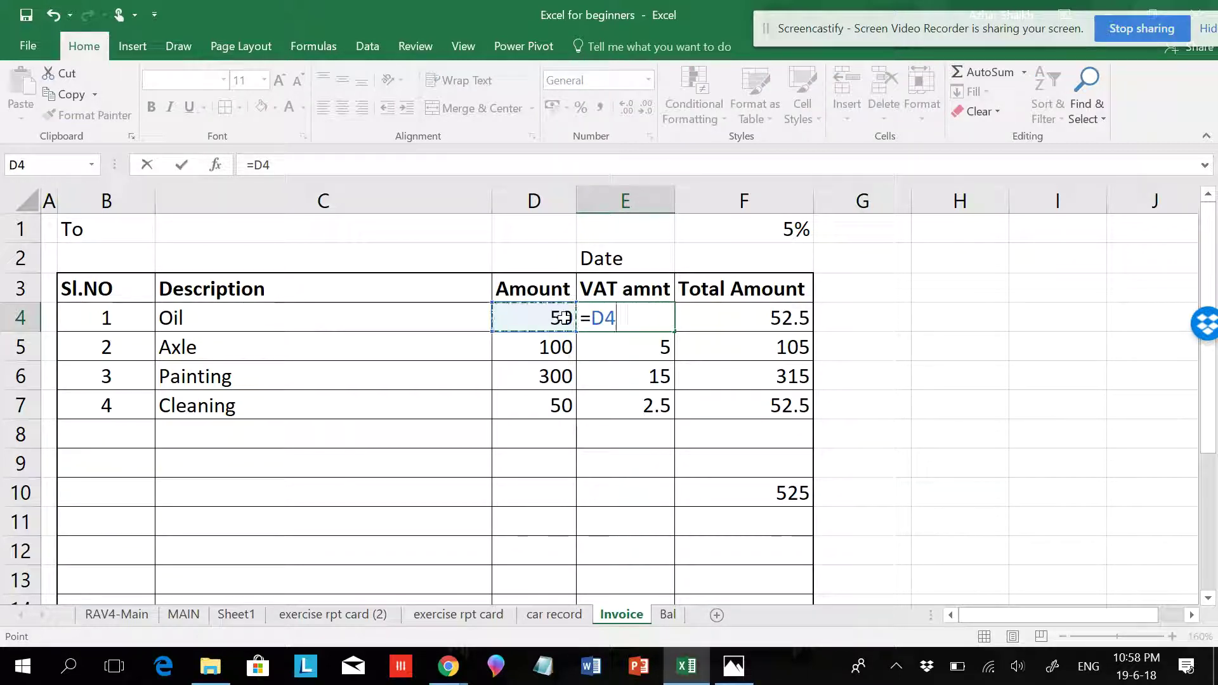
{"action": "type", "text": "8"}
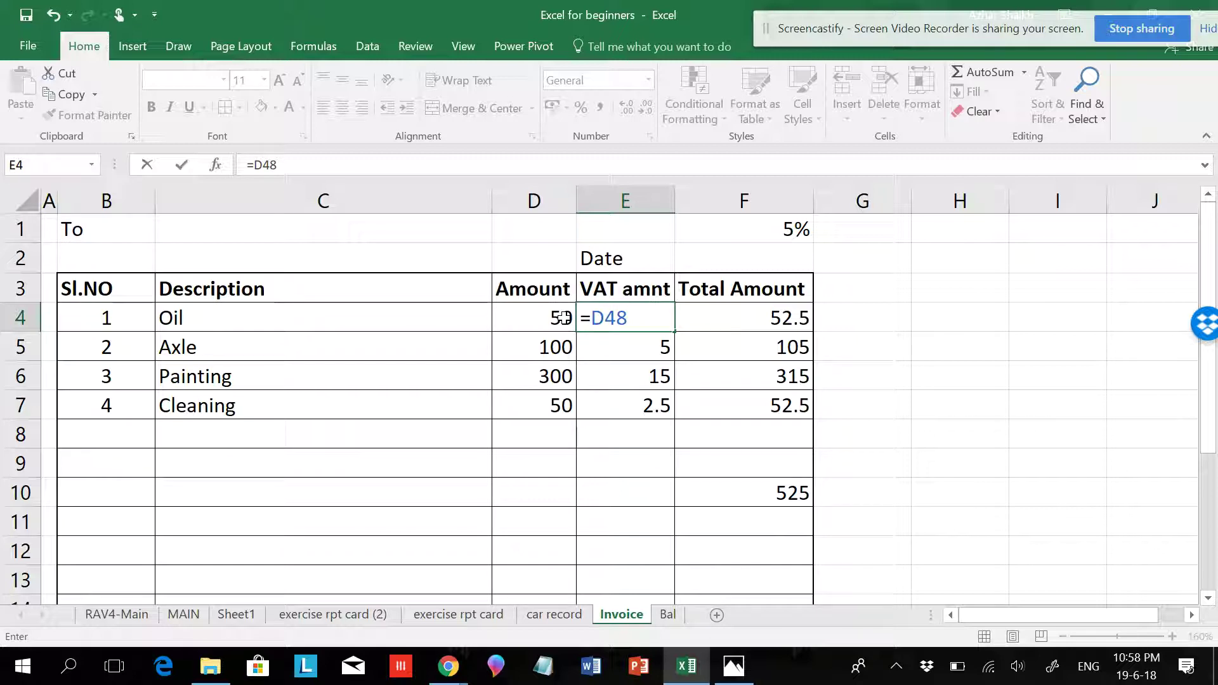
{"action": "key", "text": "BackSpace"}
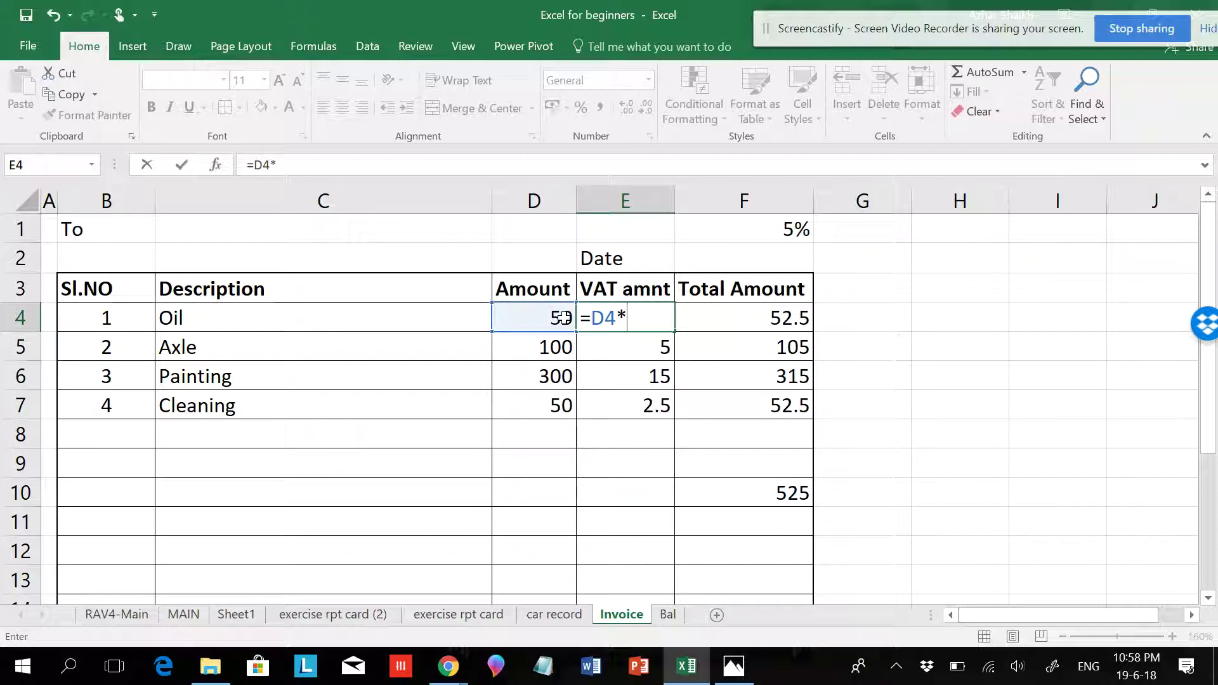
{"action": "type", "text": "*"}
{"action": "left_click", "coordinate": [787, 227]}
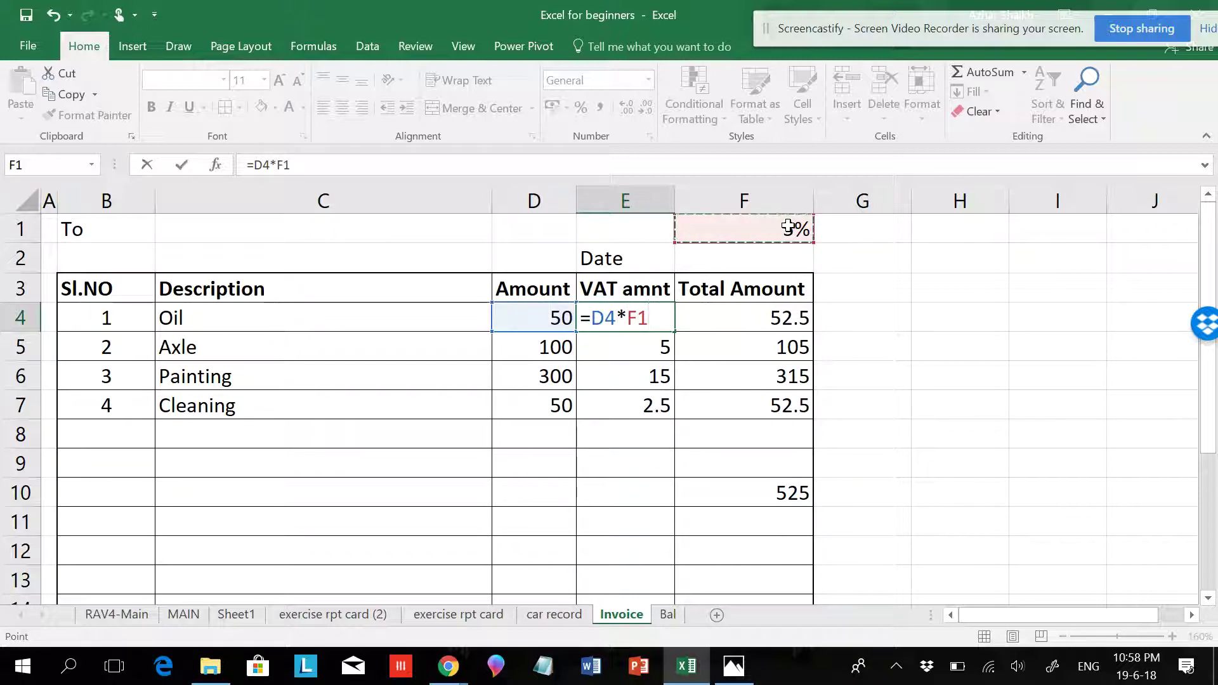
{"action": "key", "text": "Return"}
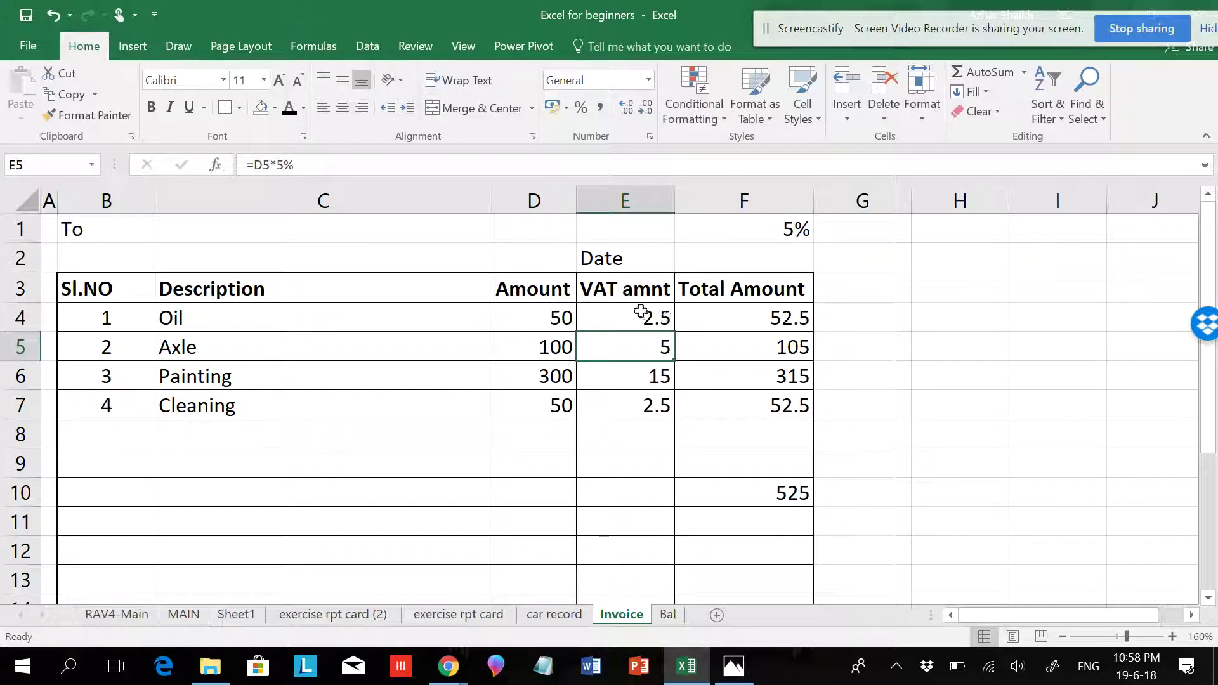
{"action": "left_click", "coordinate": [671, 328]}
{"action": "left_click_drag", "start_coordinate": [677, 330], "coordinate": [670, 417]}
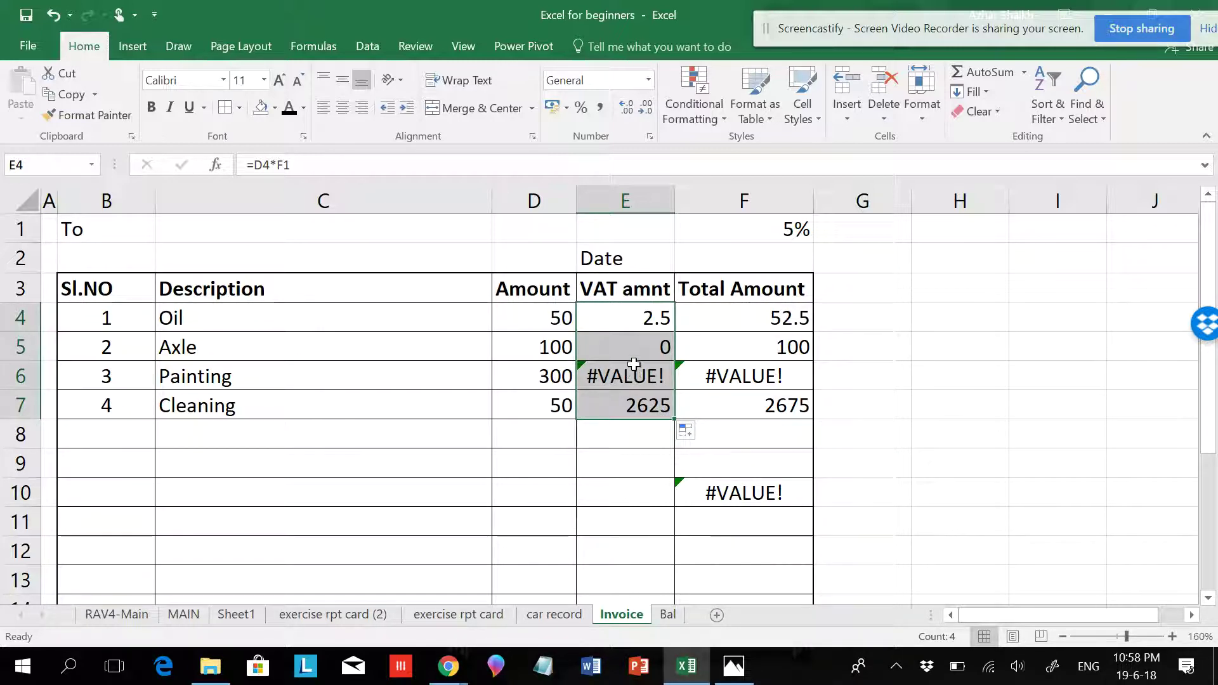
Step: Inspect E5's copied formula to see its shifted cell references
{"action": "left_click", "coordinate": [642, 324]}
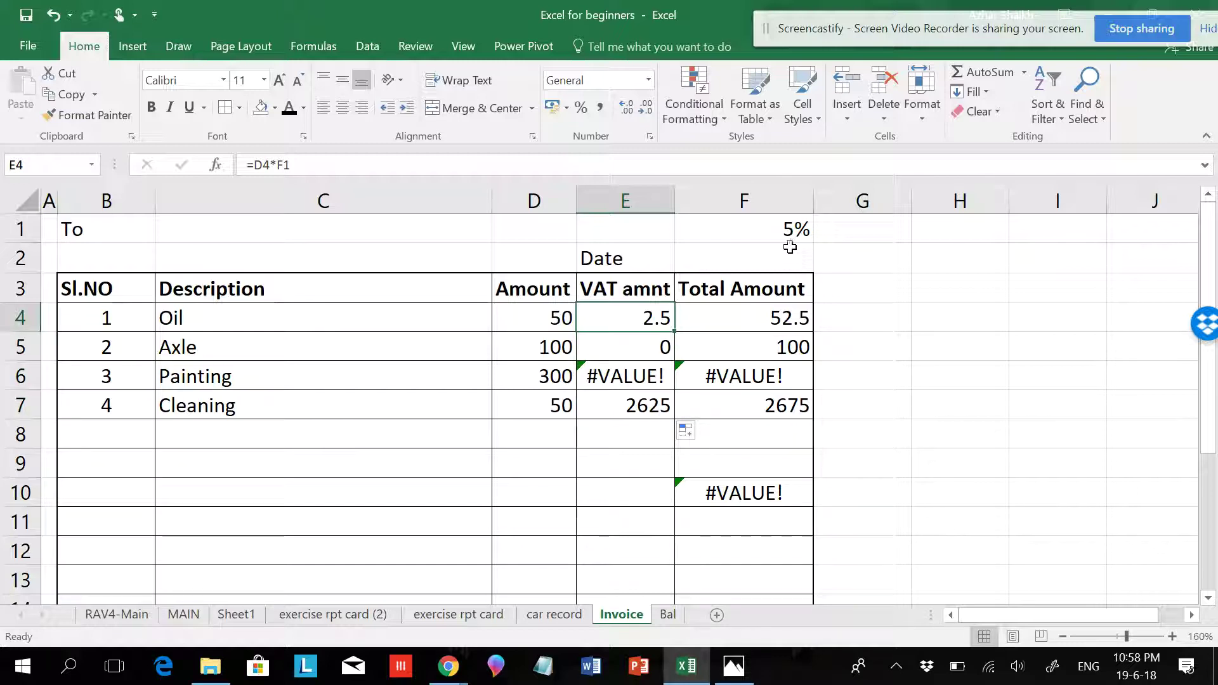
{"action": "left_click", "coordinate": [666, 346]}
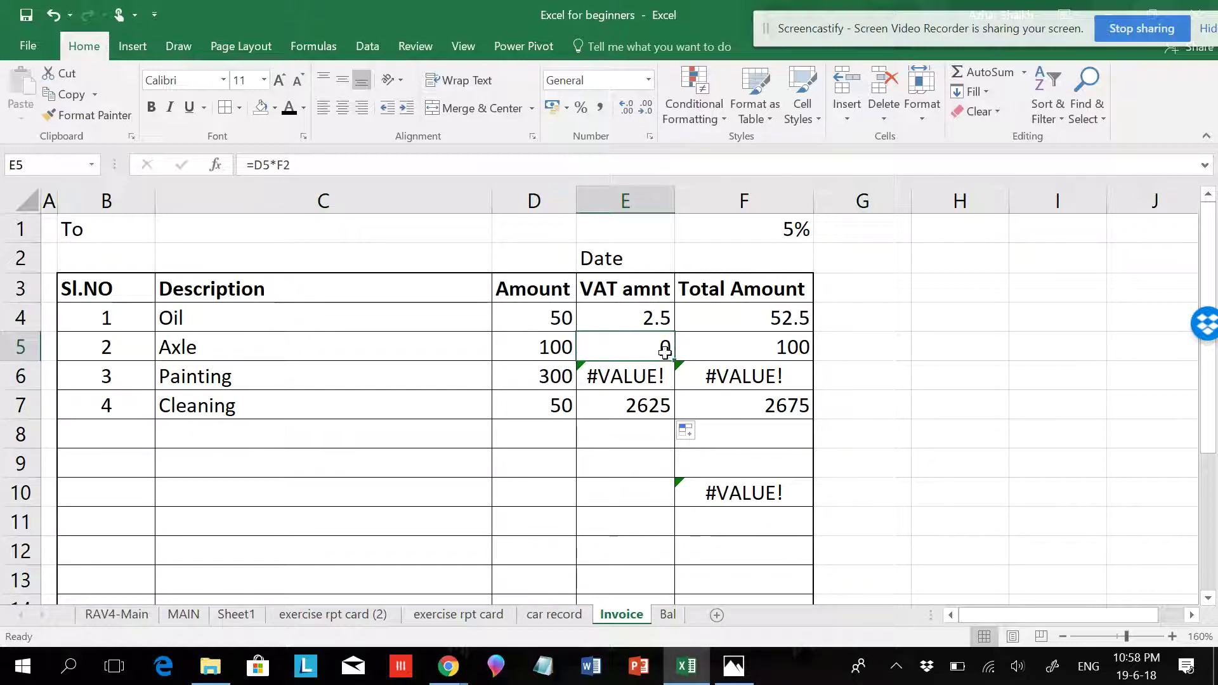
{"action": "double_click", "coordinate": [642, 348]}
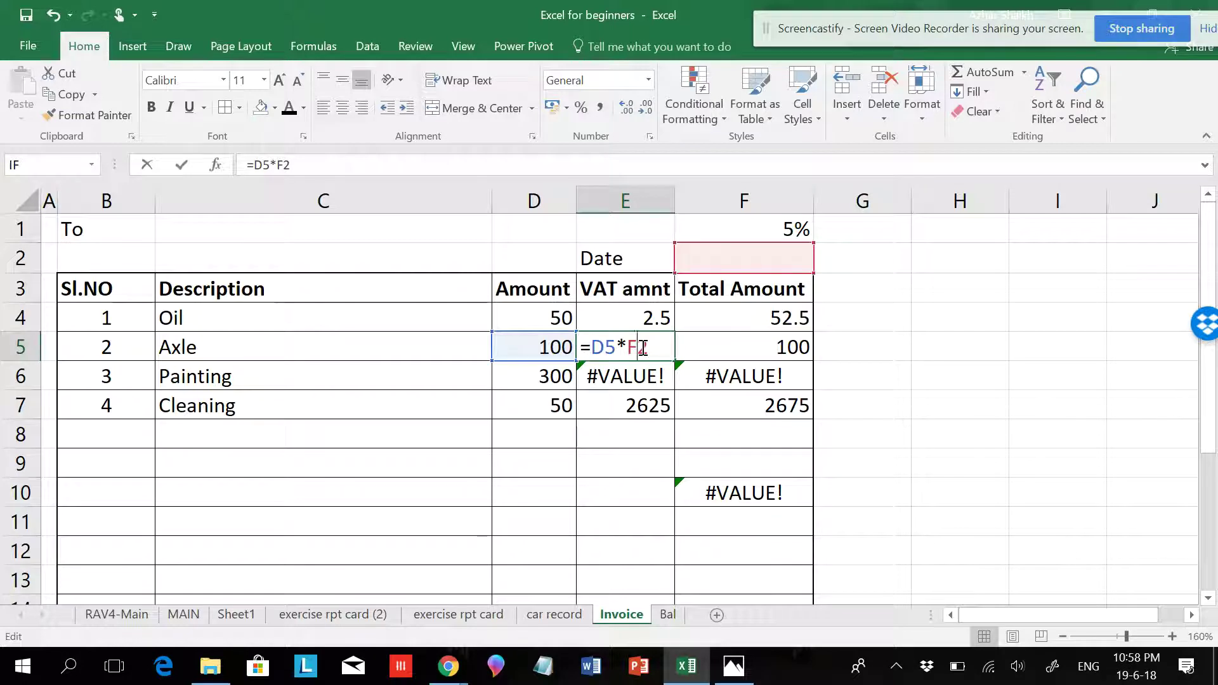
{"action": "left_click", "coordinate": [627, 315]}
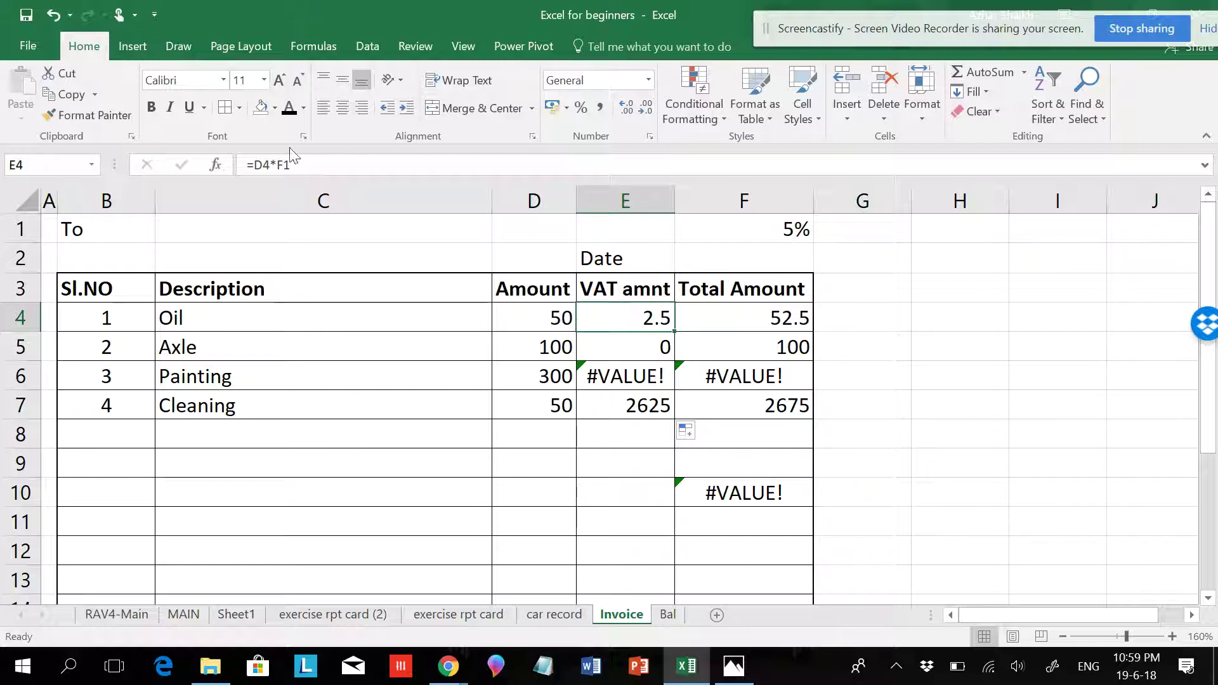
Step: Rewrite E4 as =D4*$F$1, locking the reference to the F1 rate
{"action": "key", "text": "F2"}
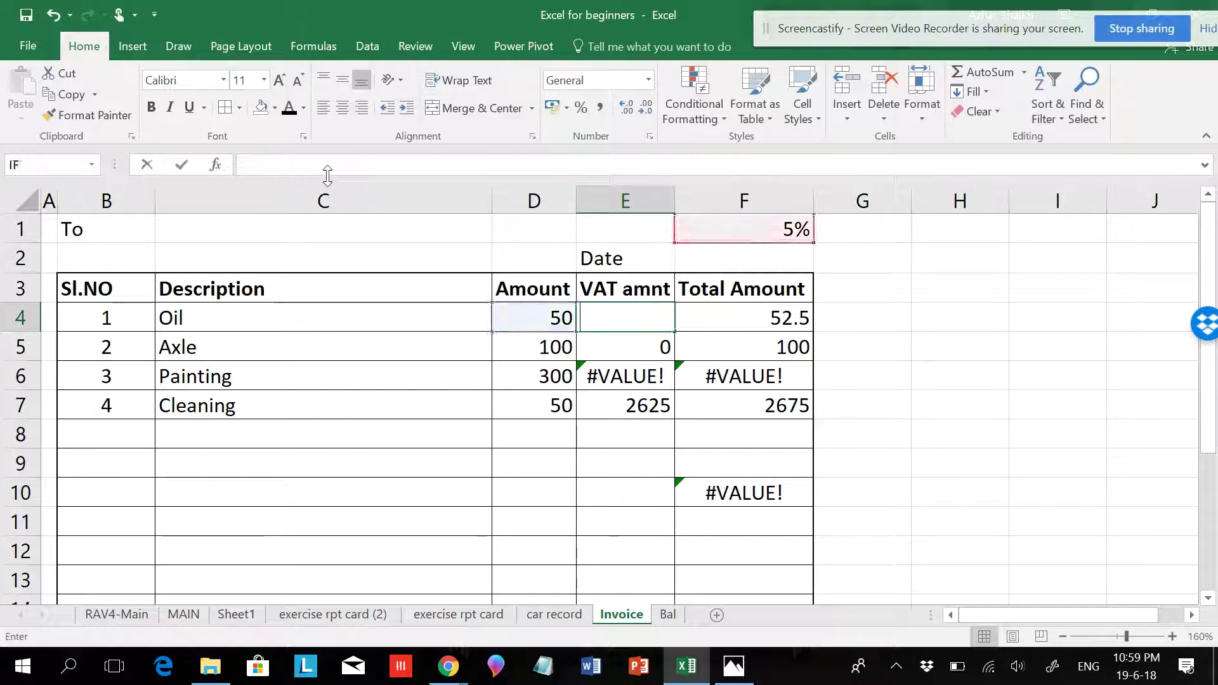
{"action": "key", "text": "BackSpace"}
{"action": "key", "text": "BackSpace"}
{"action": "key", "text": "BackSpace"}
{"action": "key", "text": "BackSpace"}
{"action": "key", "text": "BackSpace"}
{"action": "key", "text": "BackSpace"}
{"action": "type", "text": "="}
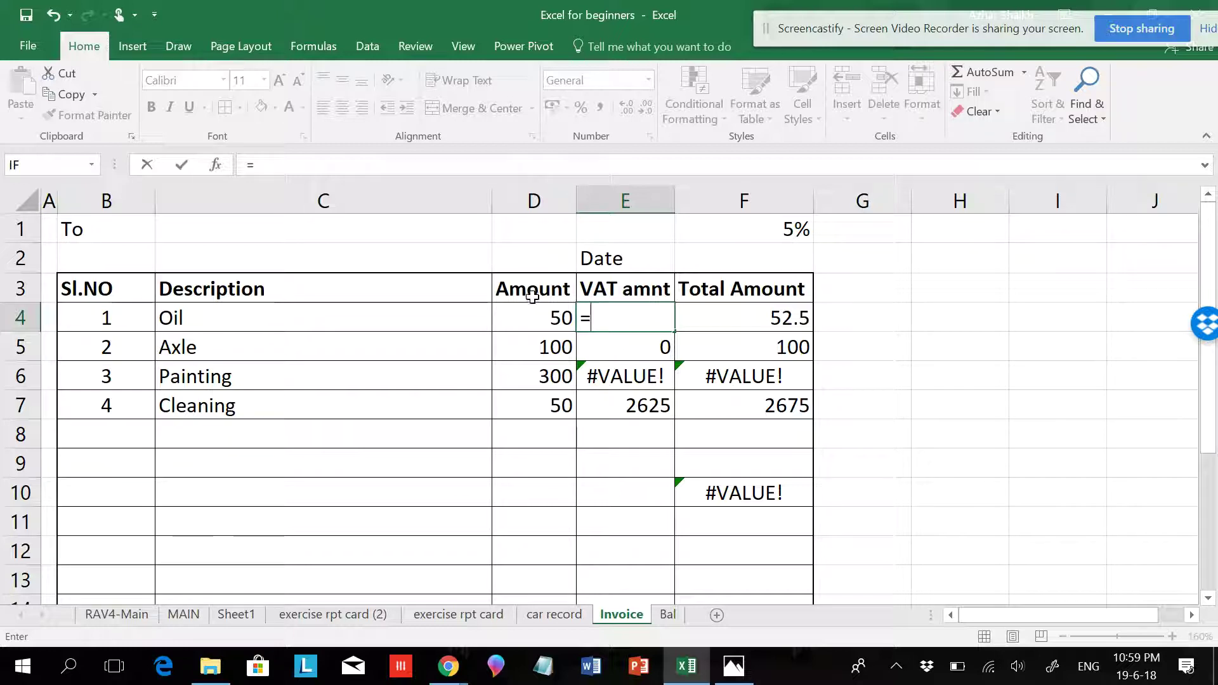
{"action": "left_click", "coordinate": [550, 316]}
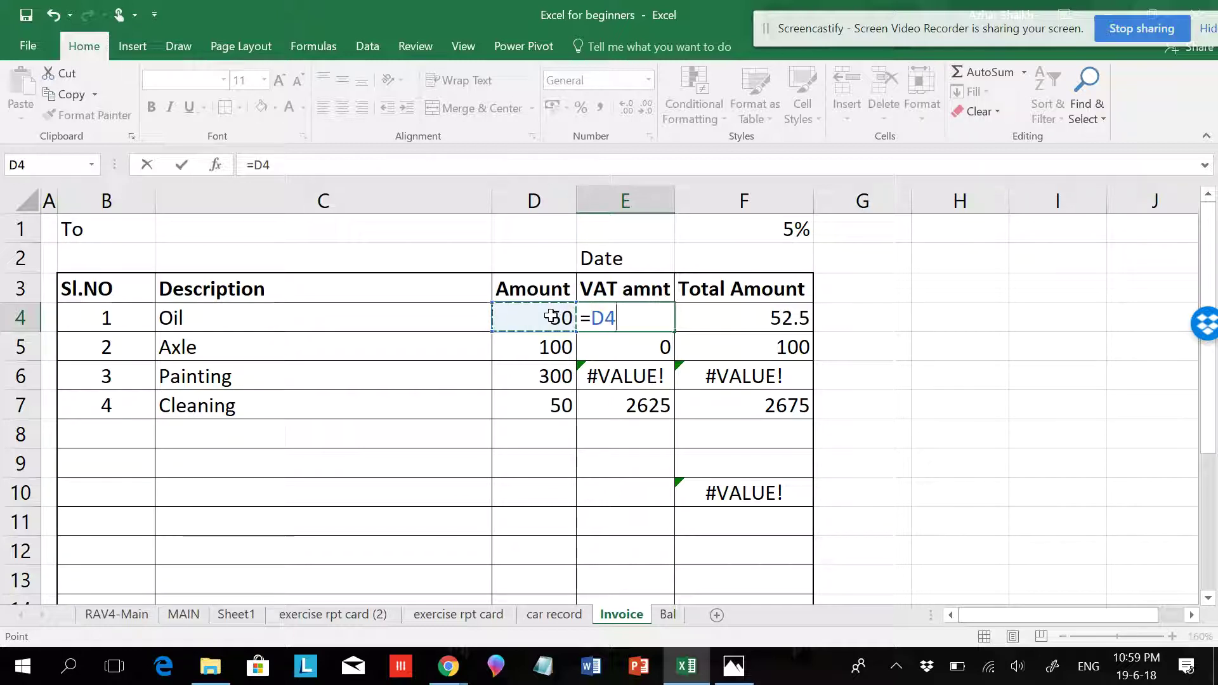
{"action": "type", "text": "*"}
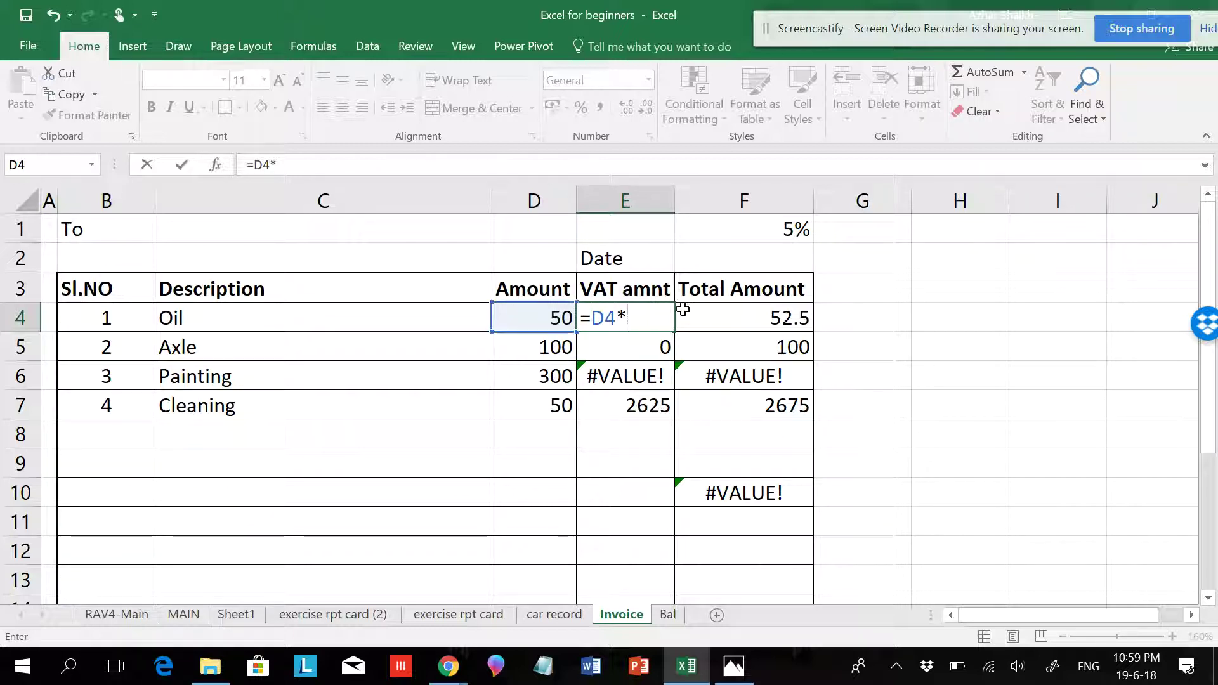
{"action": "left_click", "coordinate": [797, 227]}
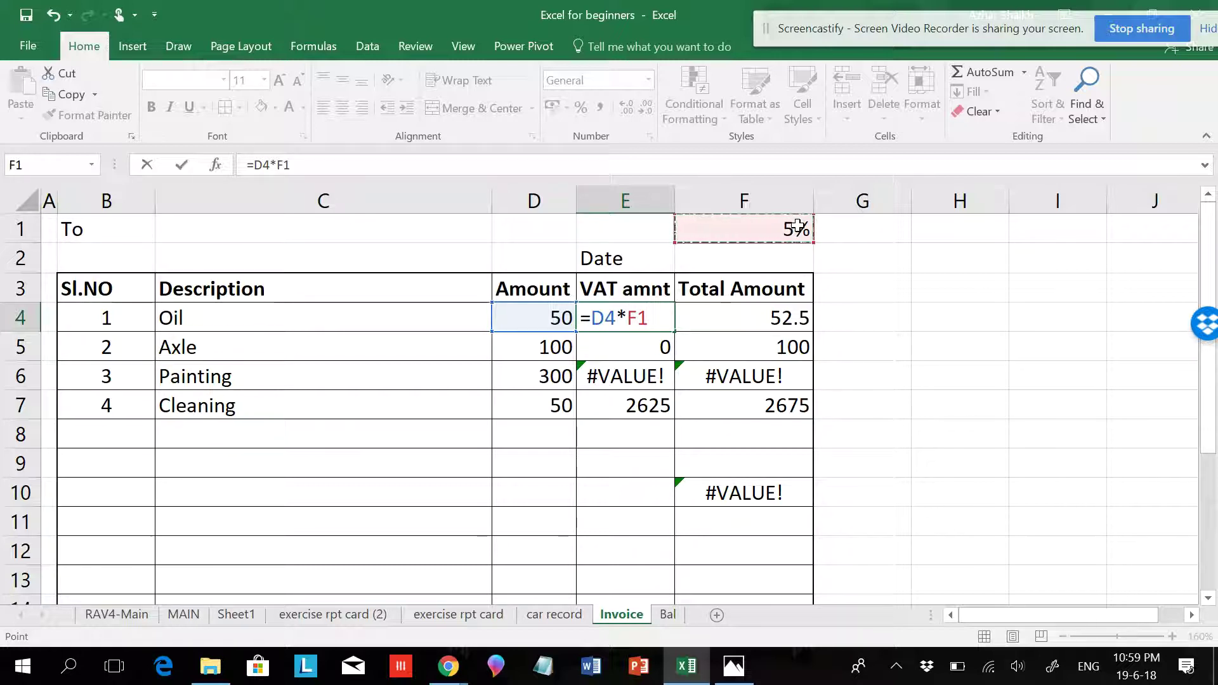
{"action": "key", "text": "F4"}
{"action": "key", "text": "Return"}
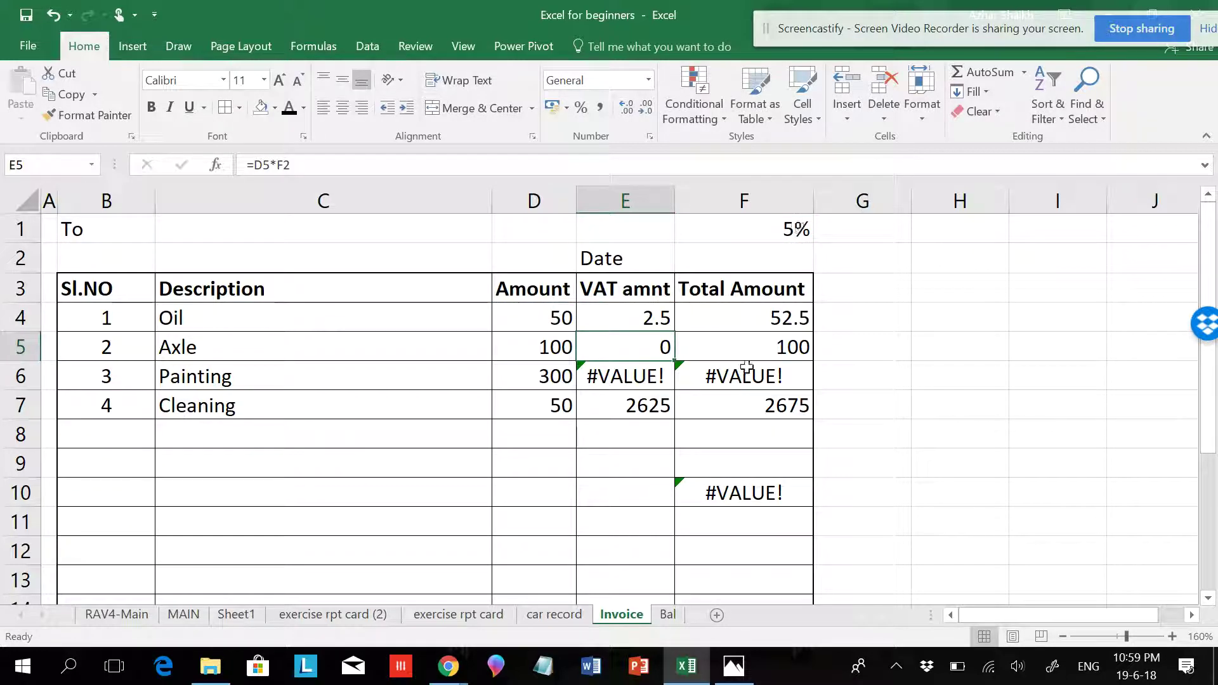
Step: Fill =D4*$F$1 down to E7, restoring VAT amounts 2.5, 5, 15, 2.5 and total 525
{"action": "left_click", "coordinate": [653, 318]}
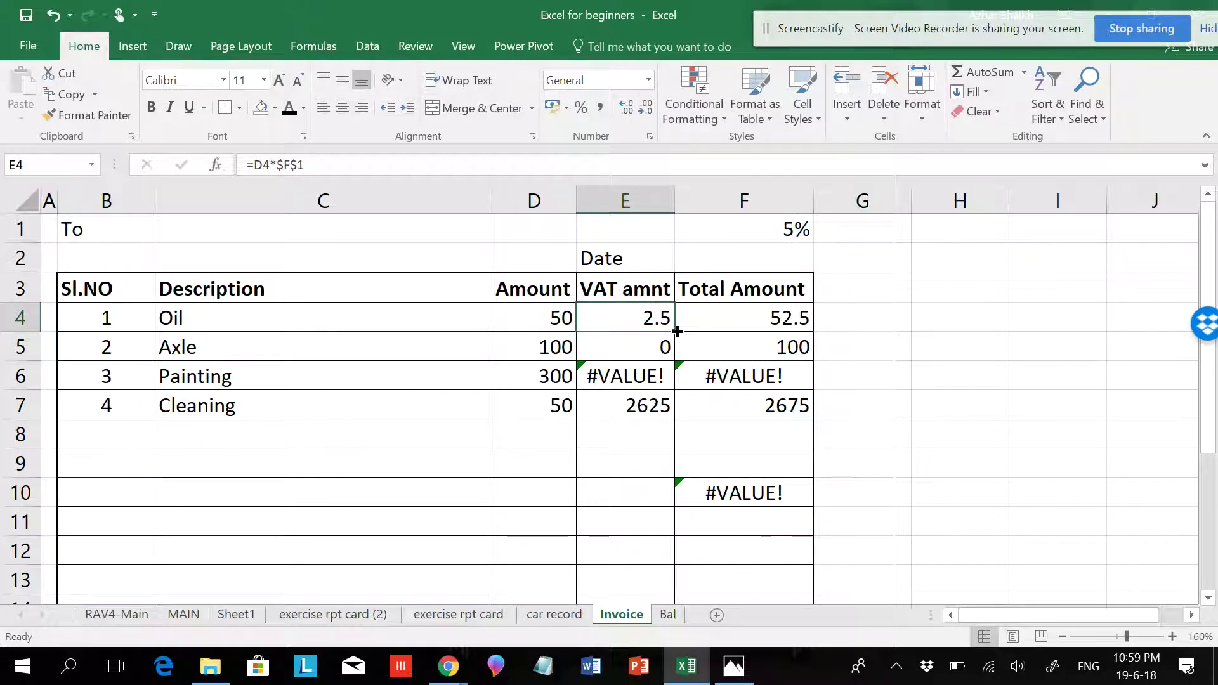
{"action": "double_click", "coordinate": [677, 331]}
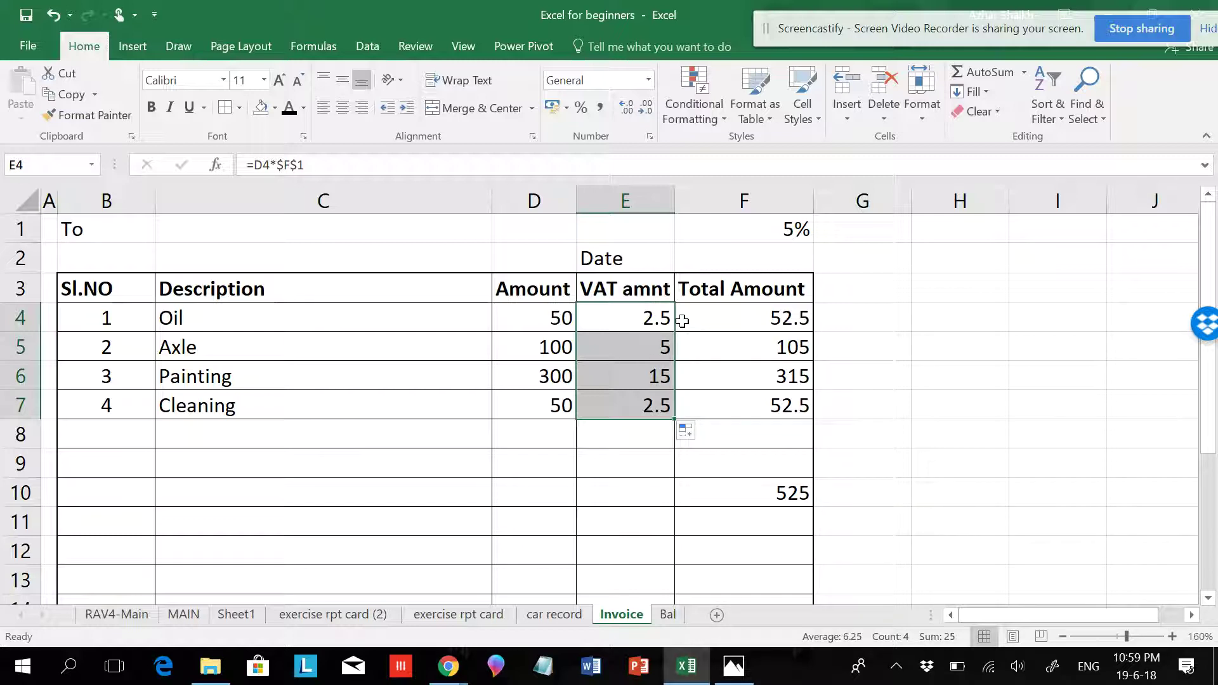
{"action": "left_click", "coordinate": [800, 231]}
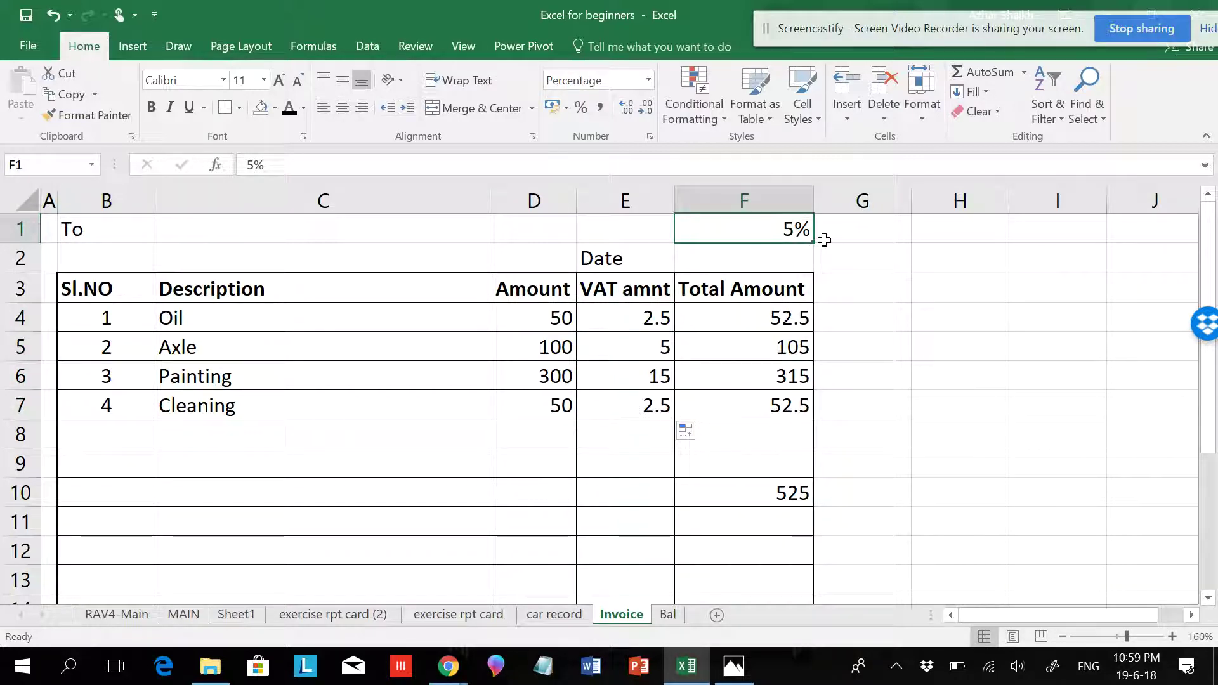
Step: Try 6% in F1, then set it to 10%, making VAT amounts 5, 10, 30, 5 and total 550
{"action": "type", "text": "6"}
{"action": "left_click", "coordinate": [884, 239]}
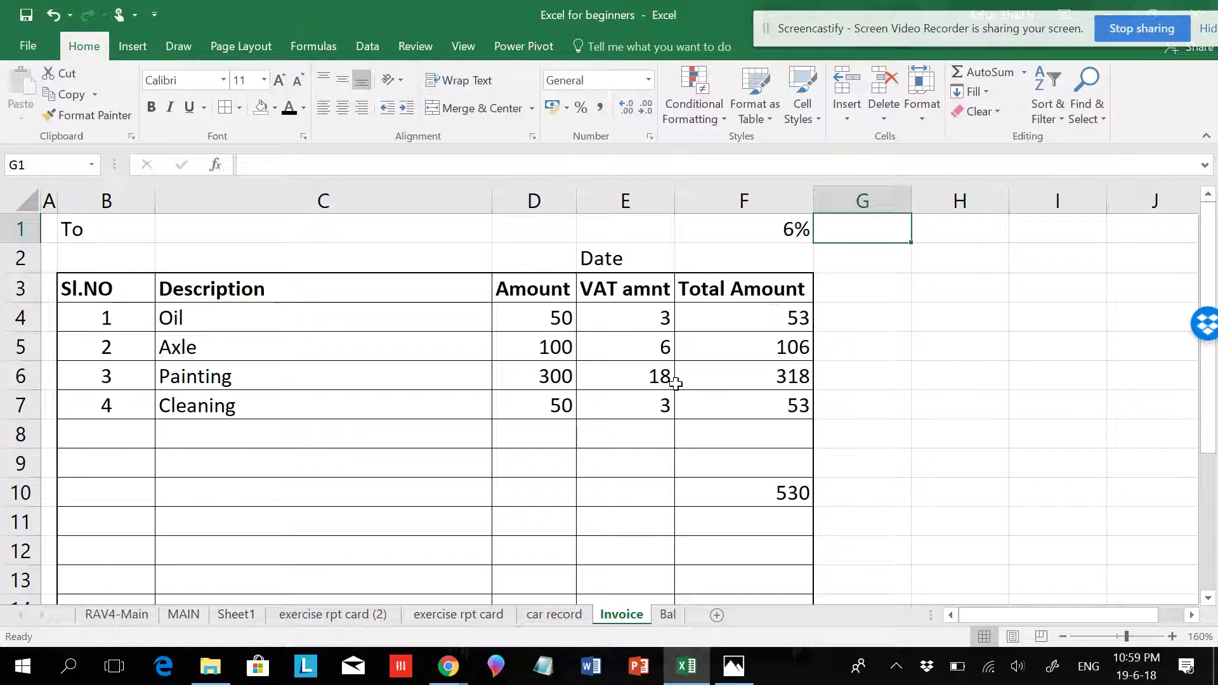
{"action": "left_click", "coordinate": [792, 235]}
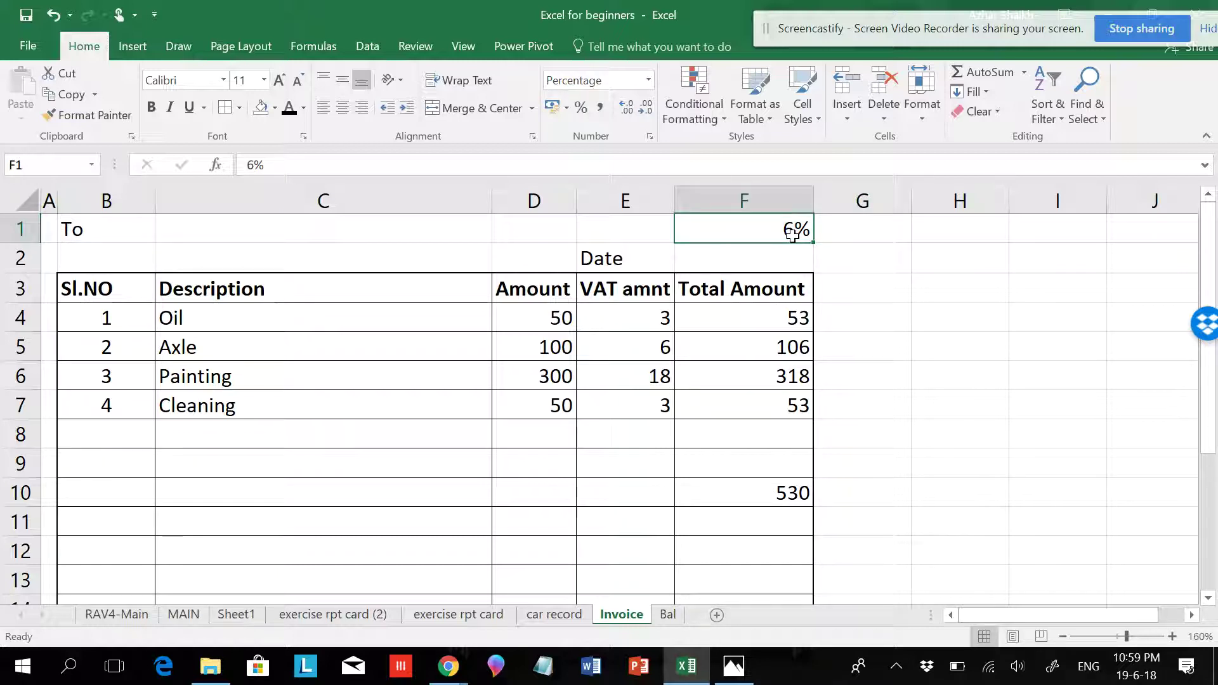
{"action": "type", "text": "10"}
{"action": "left_click", "coordinate": [880, 253]}
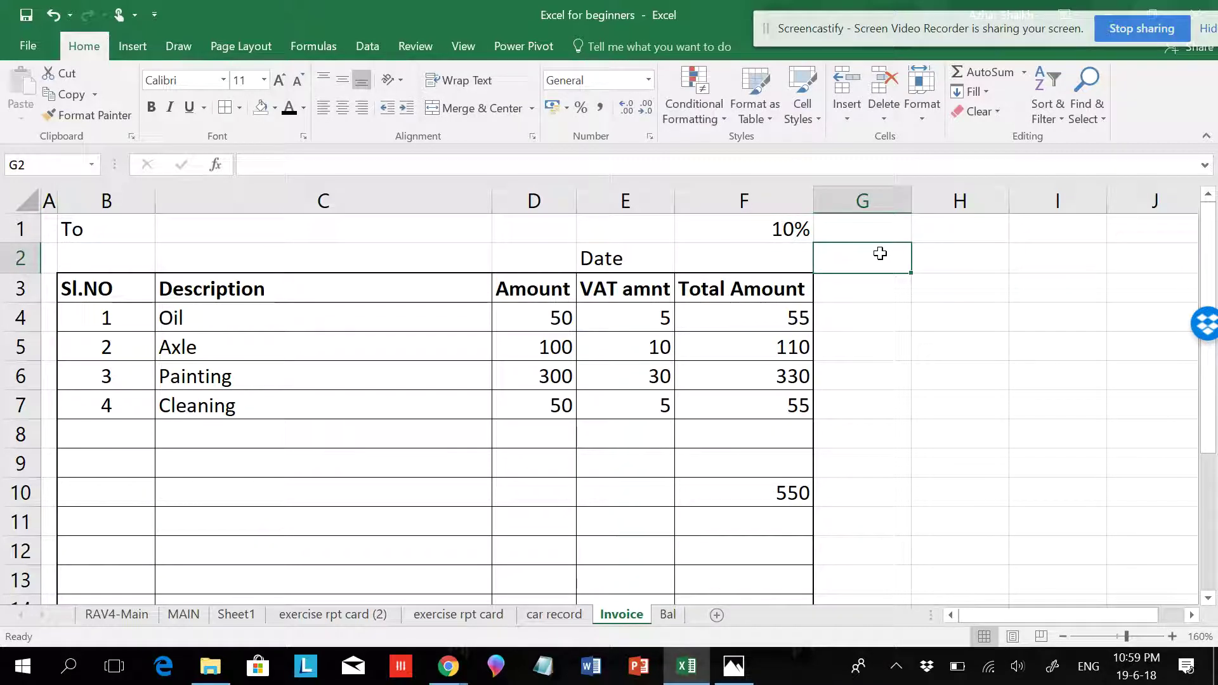